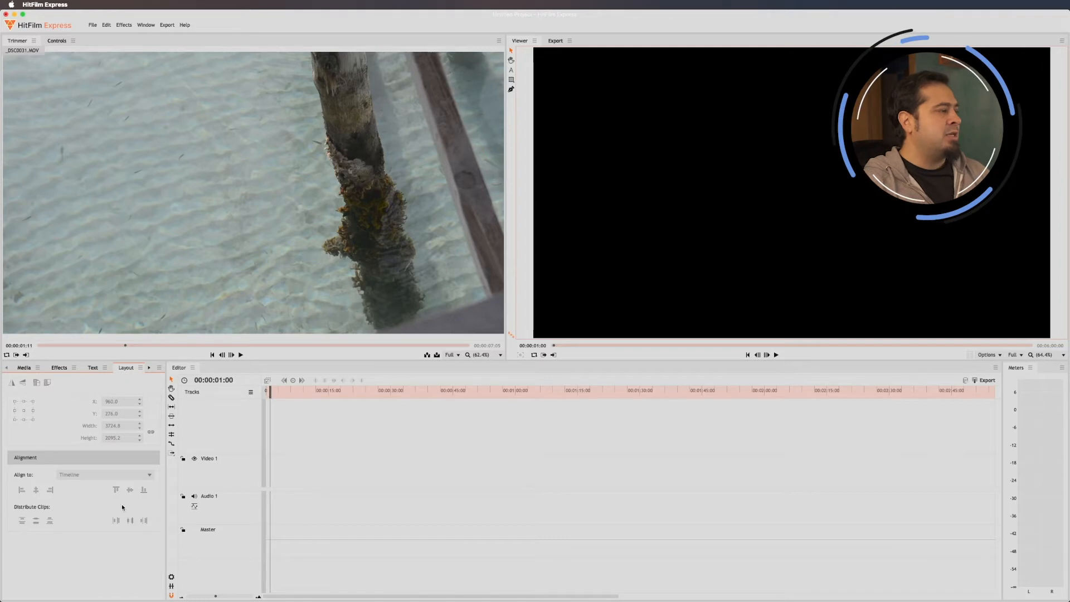
- Examine the project's edit history and the effects library, and return to the media list
left_click(125, 369)
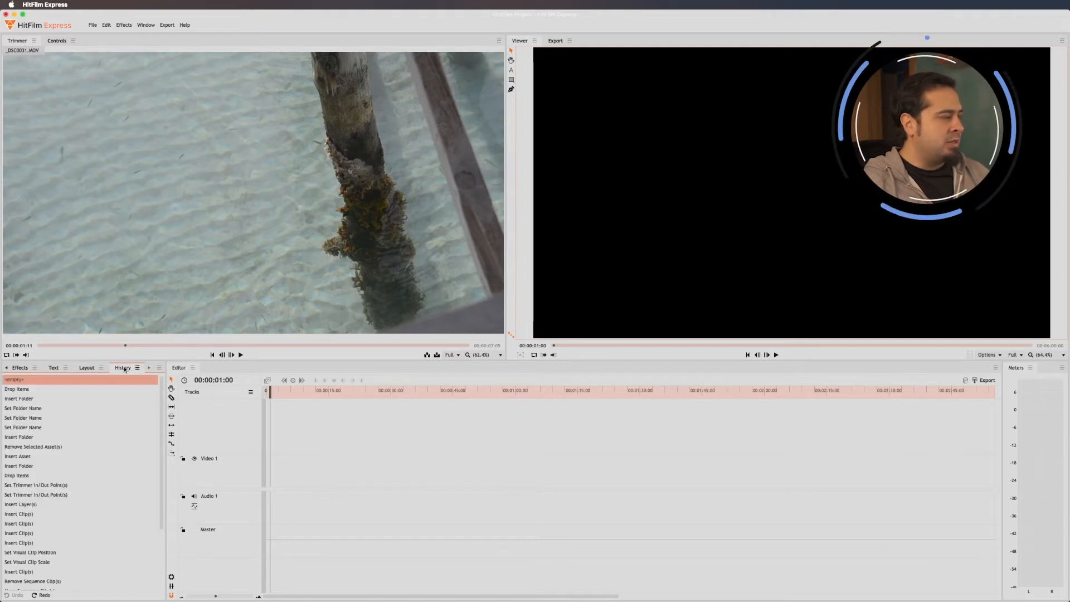
scroll(72, 444, "down", 3)
scroll(73, 444, "up", 3)
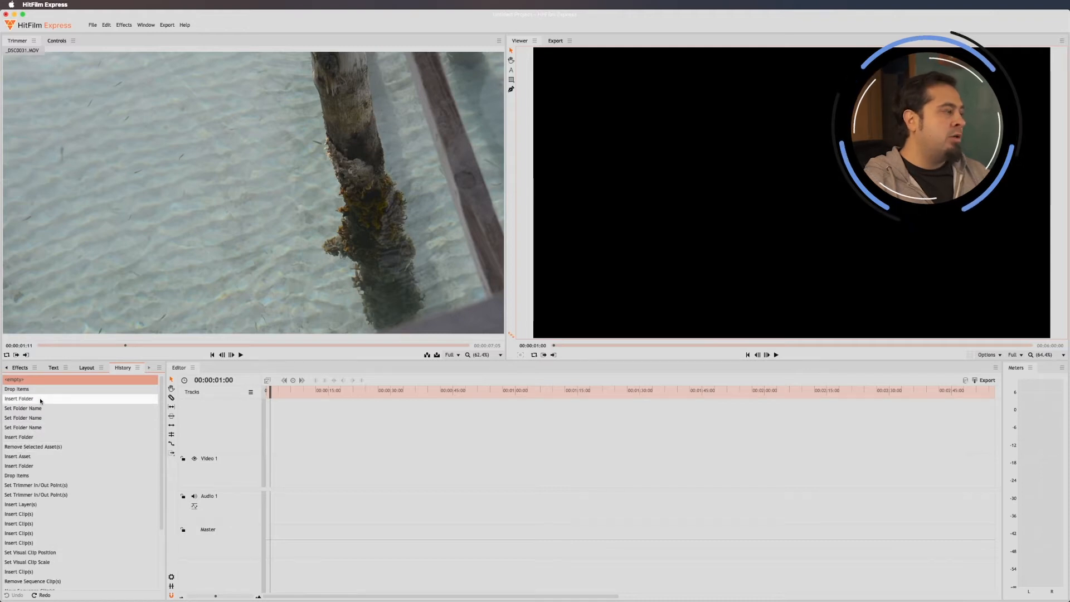
left_click(18, 368)
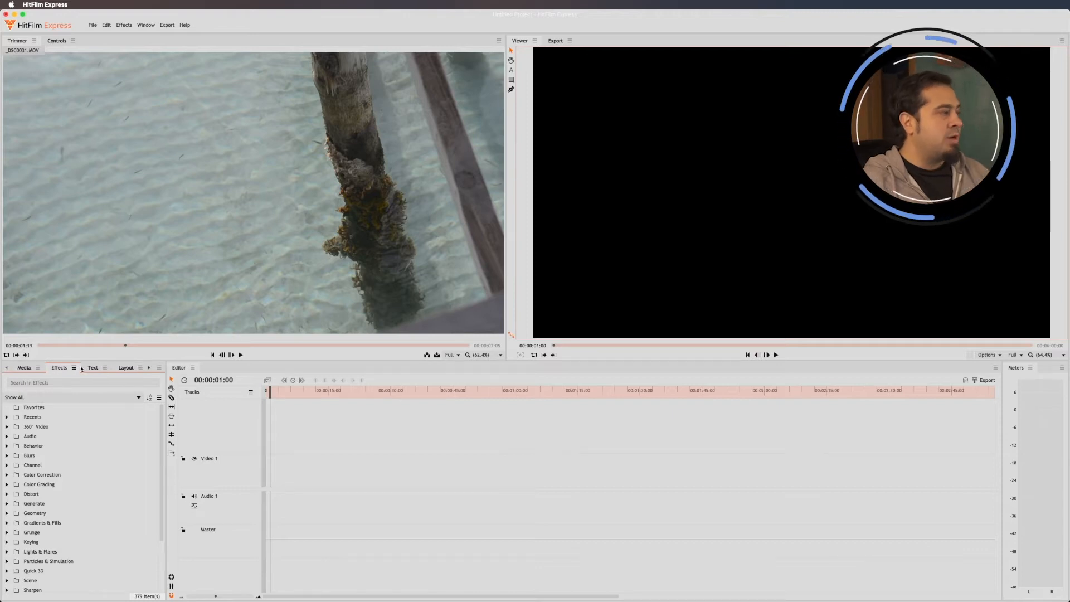
left_click(23, 368)
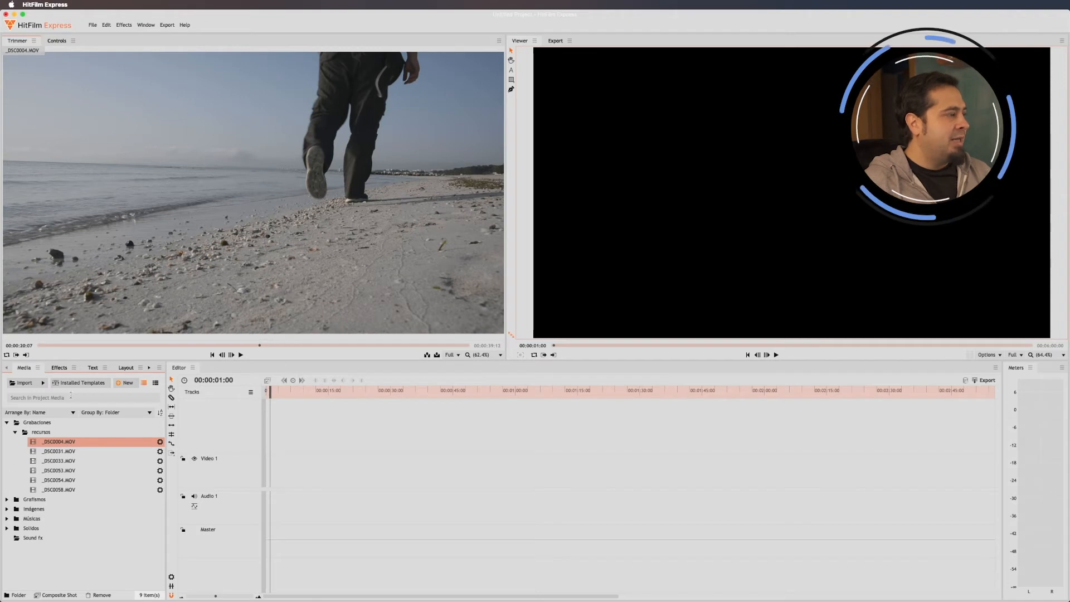
- Preview the other recordings in the recursos folder, from _DSC0031.MOV to _DSC0058.MOV
left_click(48, 452)
left_click(48, 462)
left_click(54, 481)
left_click(54, 490)
left_click(54, 472)
- Load _DSC0004.MOV for trimming and mark its in point at 00:00:17:24 and its out point at 00:00:20:10
left_click(61, 443)
left_click_drag(257, 346, 233, 346)
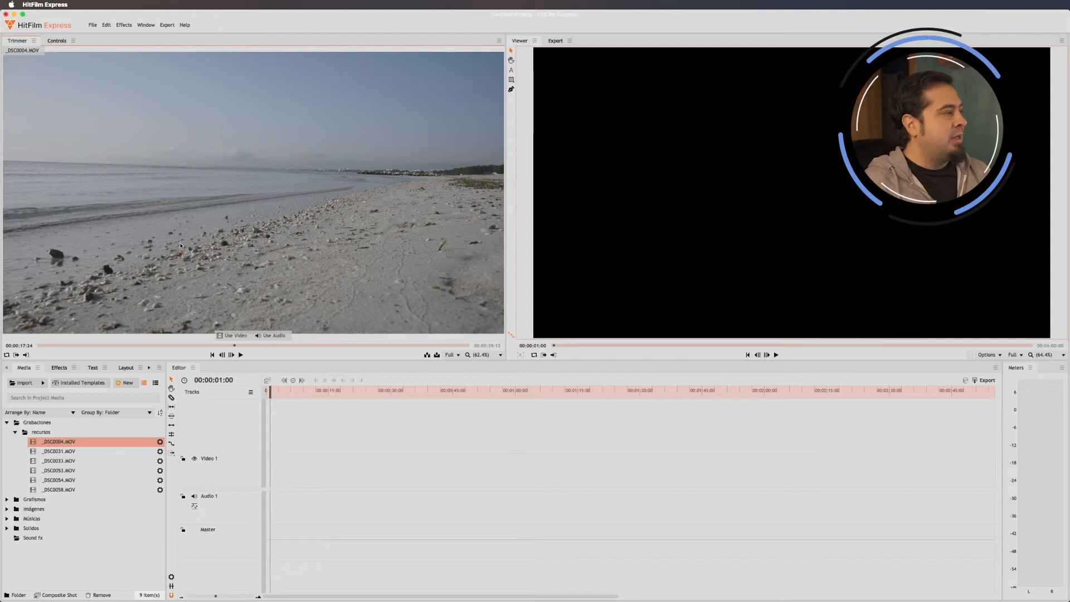
left_click_drag(234, 346, 260, 348)
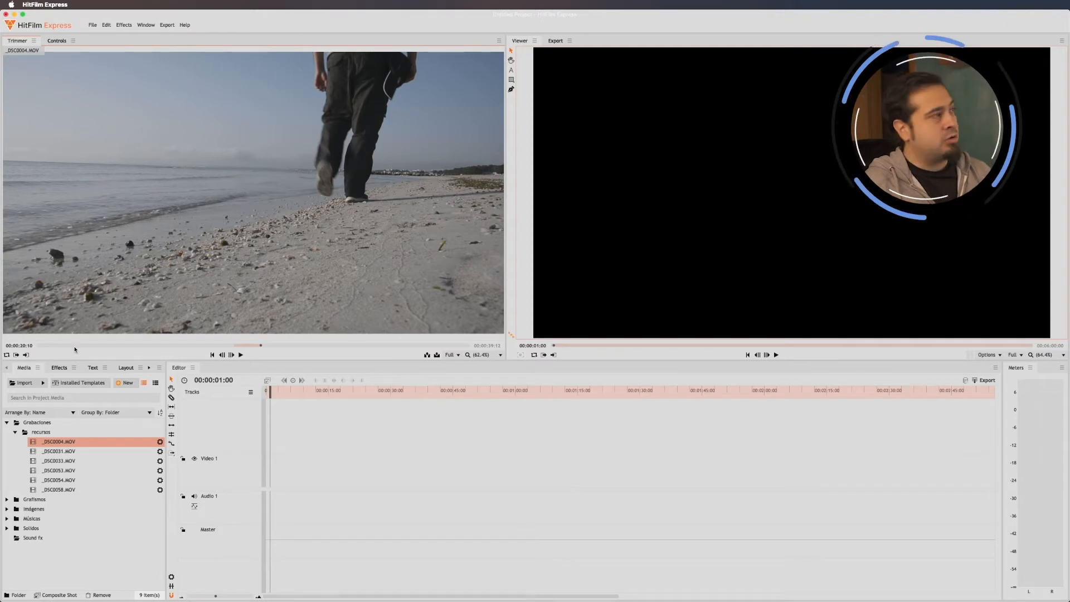
- Look up the assigned keyboard shortcuts in the program options and close them without changes
left_click(92, 25)
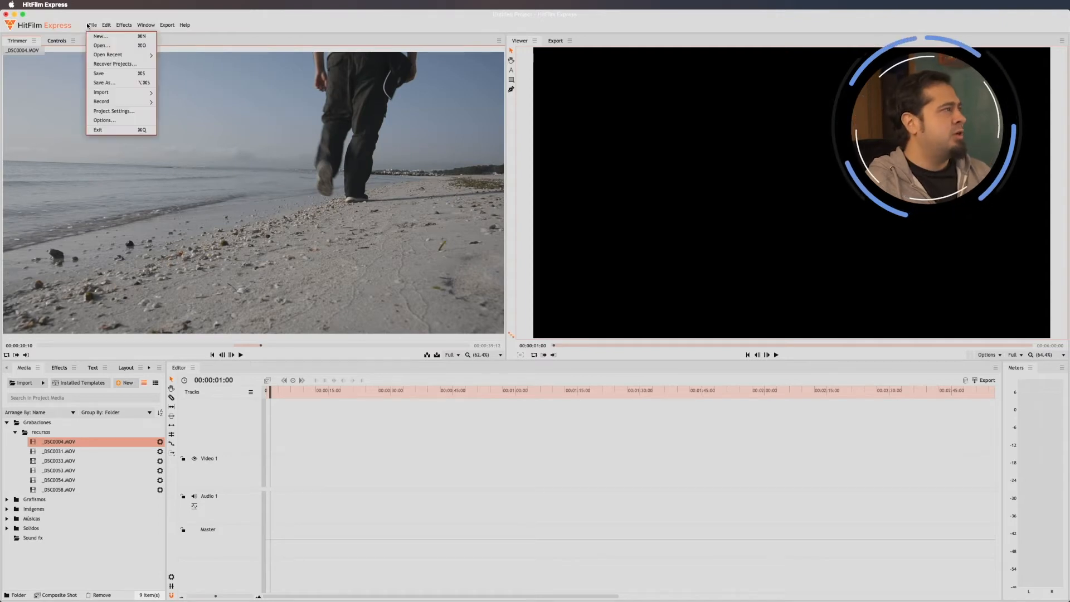
left_click(112, 120)
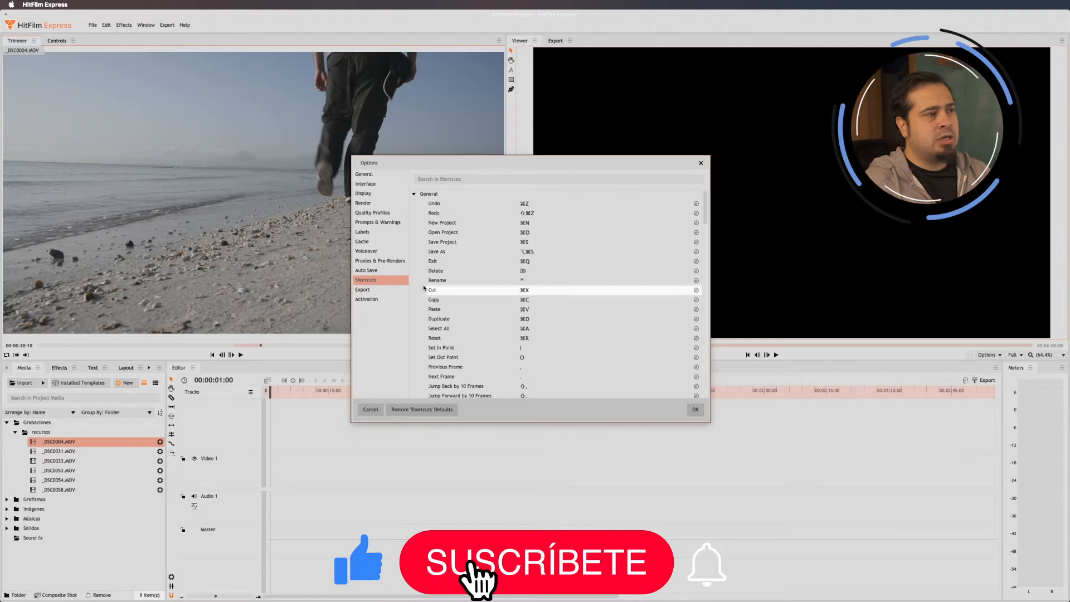
scroll(554, 282, "up", 3)
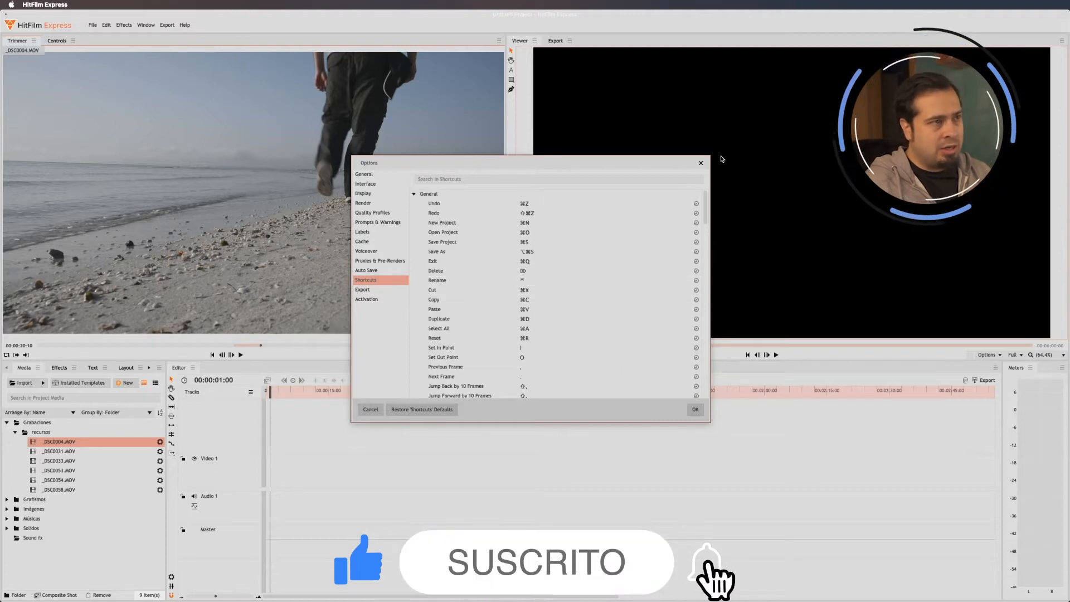
left_click(700, 164)
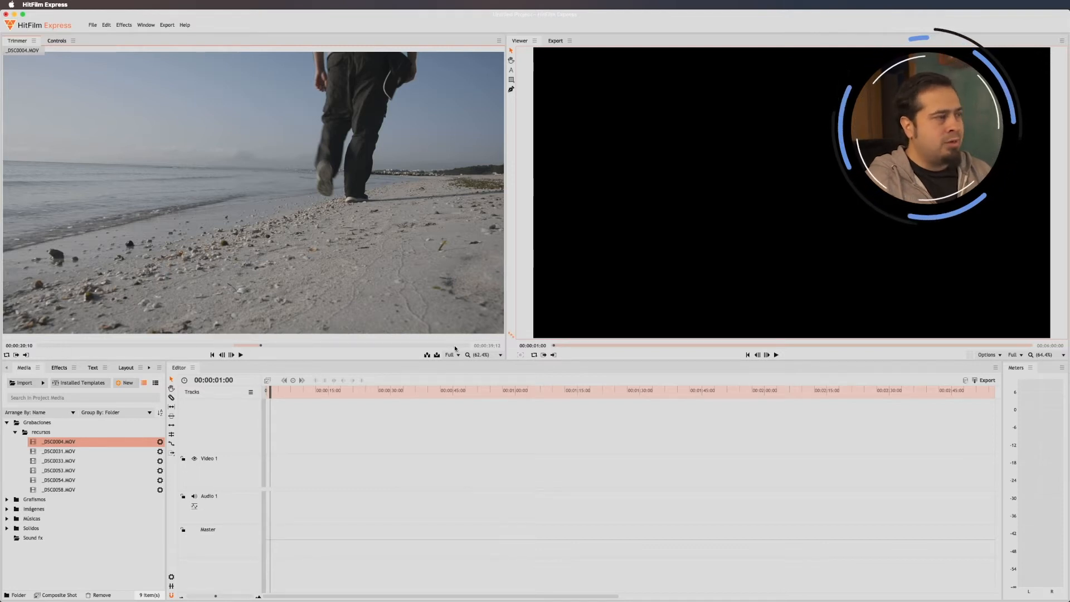
- Add the marked section of _DSC0004.MOV to Video 1 and Audio 1 near the timeline's start and play it
left_click_drag(260, 347, 235, 346)
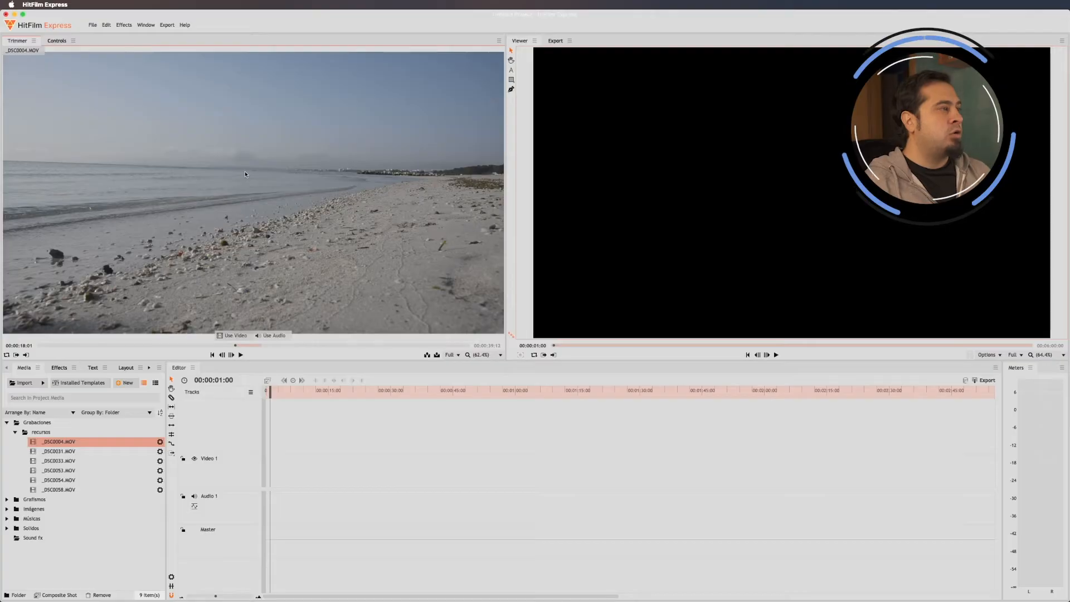
left_click_drag(59, 442, 288, 481)
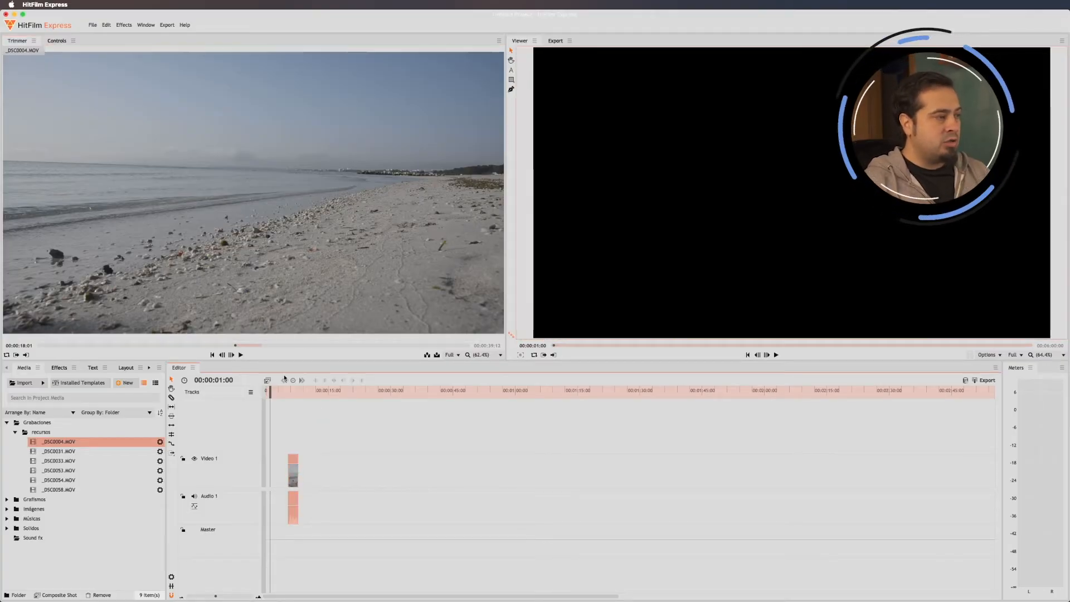
left_click_drag(275, 392, 294, 395)
key("space")
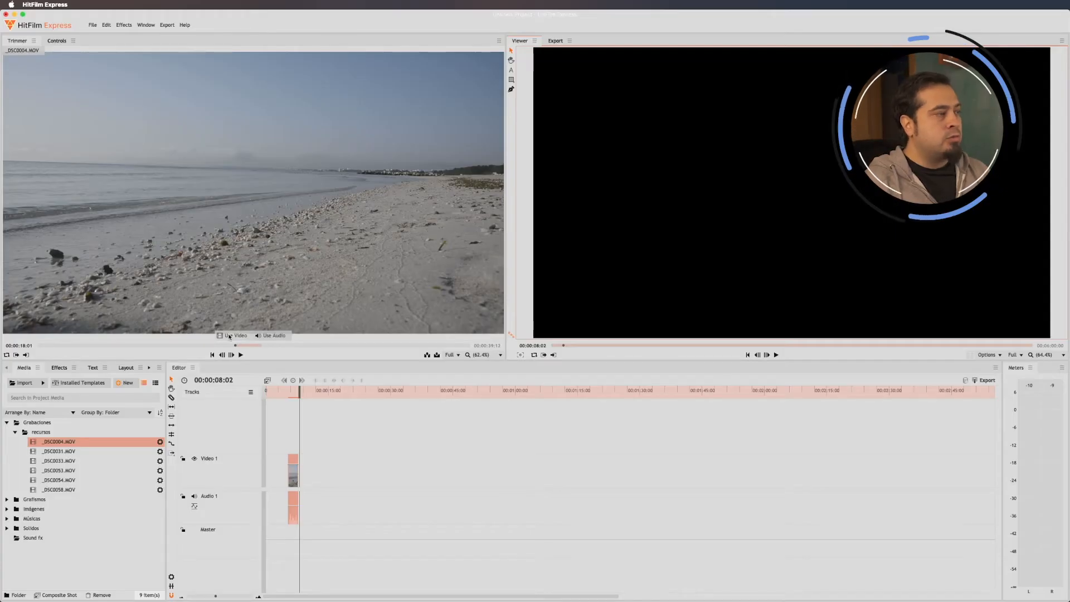
- Place the marked section once as video only and once as audio only on the timeline, and remove both pieces again
left_click_drag(229, 336, 313, 467)
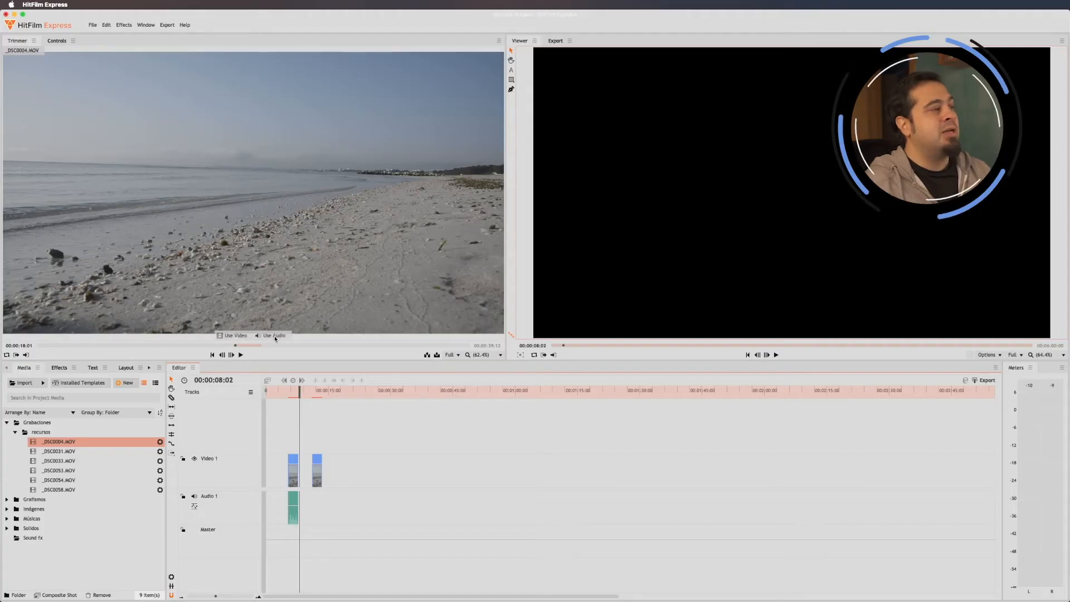
left_click_drag(275, 338, 332, 506)
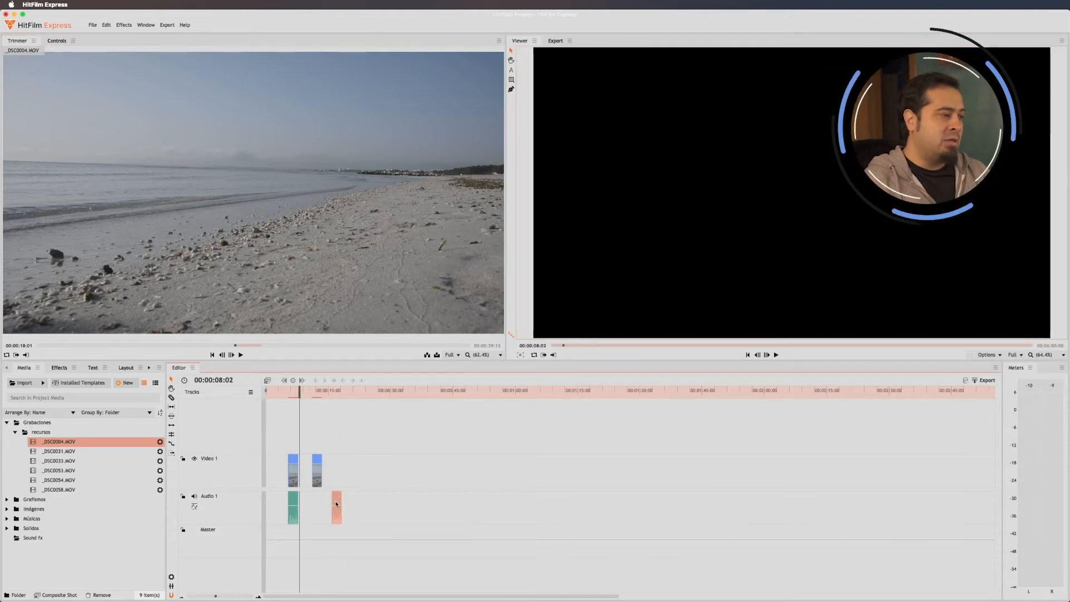
left_click_drag(436, 437, 283, 508)
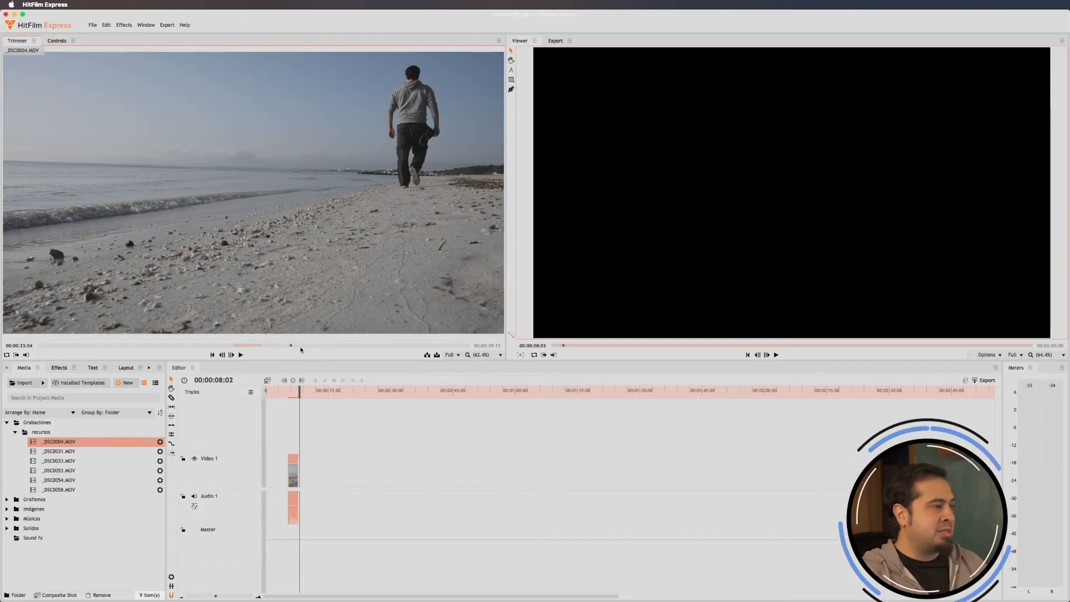
- Mark _DSC0004.MOV from 00:00:23:24 to 00:00:26:16 and place that section on the timeline directly after the first clip
left_click_drag(295, 346, 329, 347)
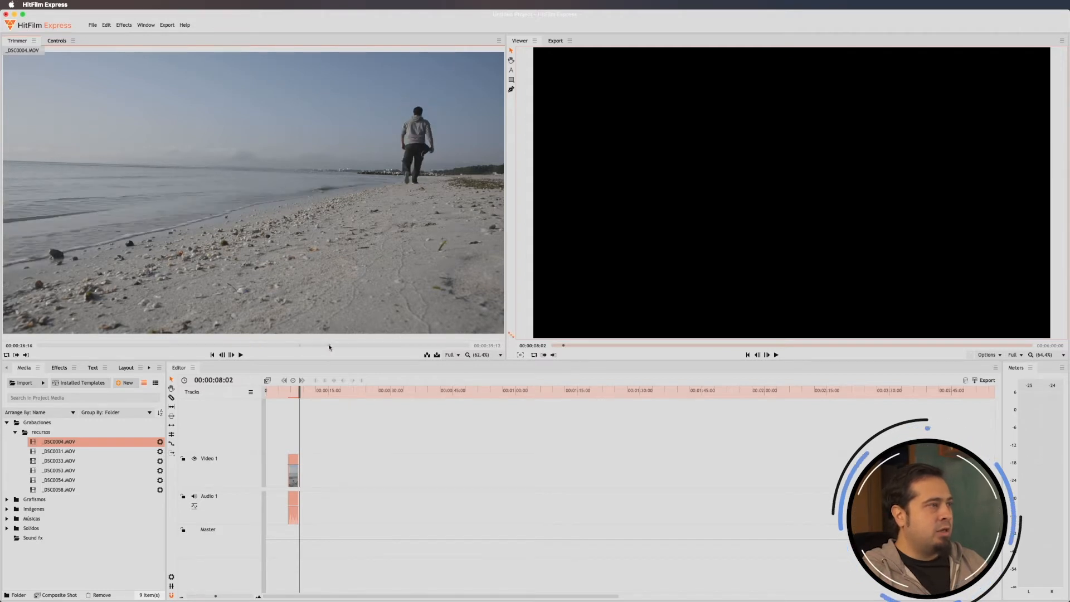
key("o")
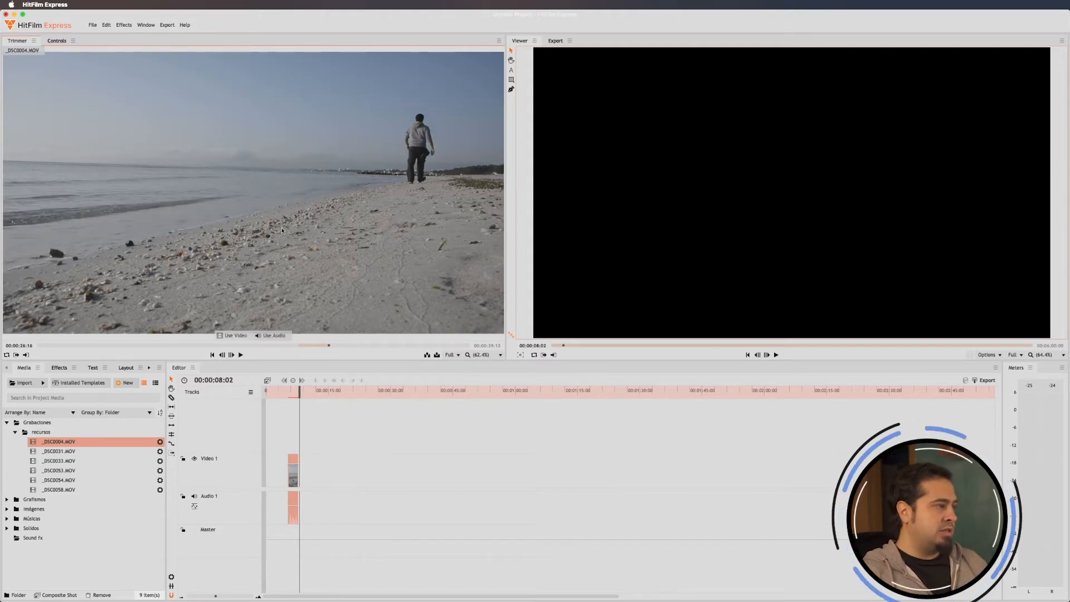
left_click_drag(232, 332, 322, 470)
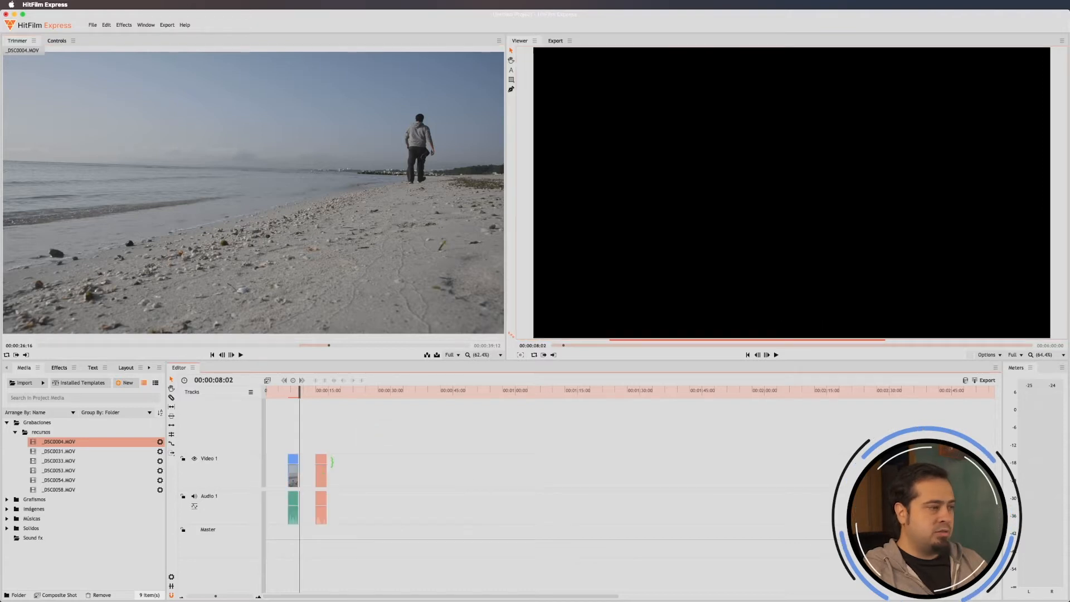
mouse_move(303, 386)
left_mouse_down()
mouse_move(291, 392)
mouse_move(320, 397)
left_mouse_up()
left_click_drag(318, 461, 303, 462)
- Play the cut between the two timeline clips and scrub through the rest of the source recording
left_click_drag(311, 393, 286, 394)
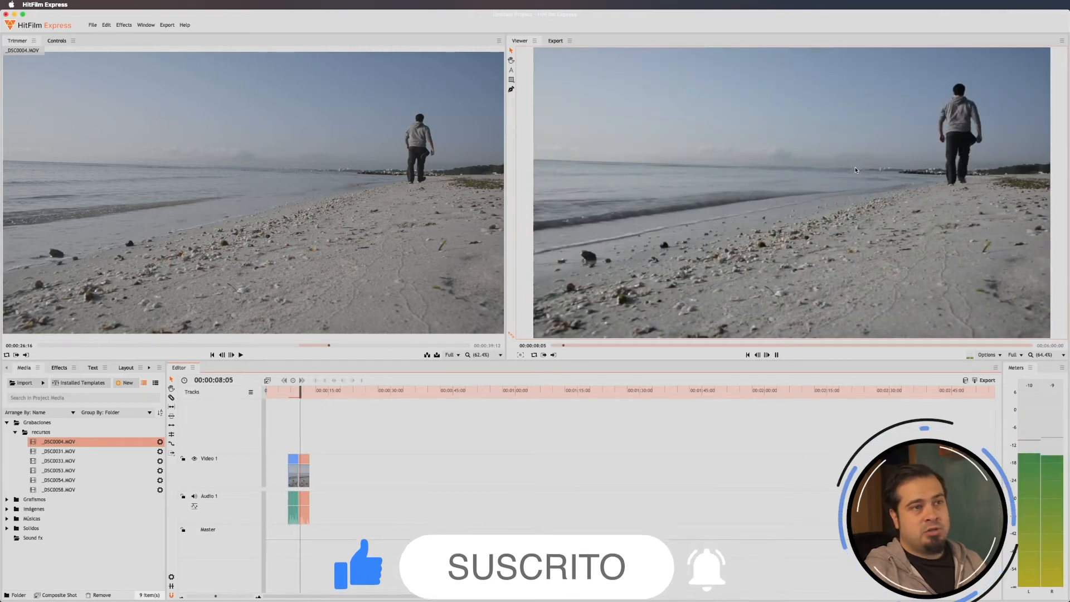
key("space")
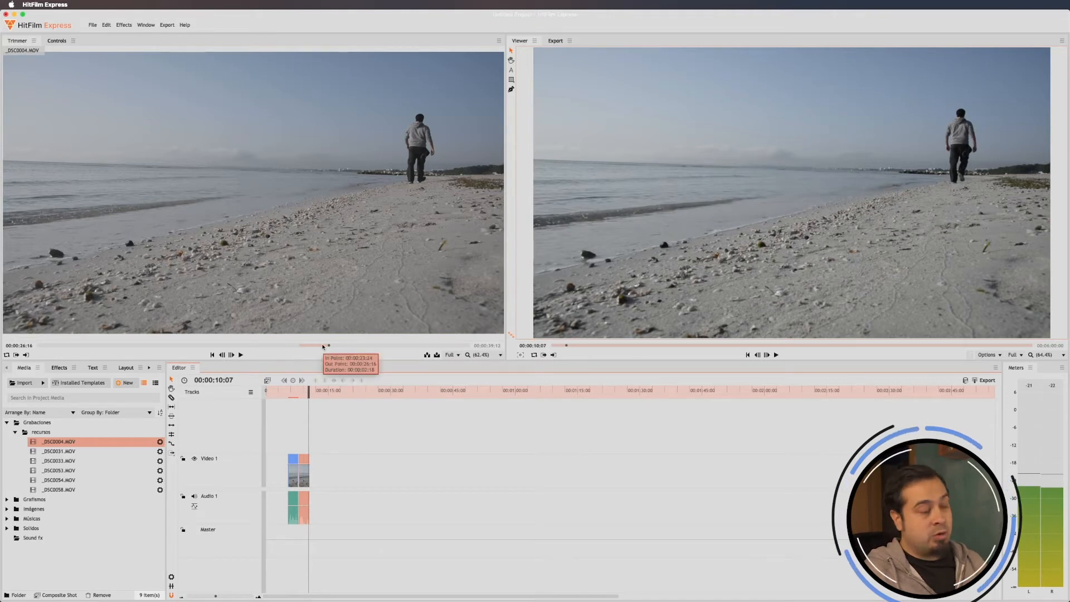
left_click_drag(295, 393, 292, 393)
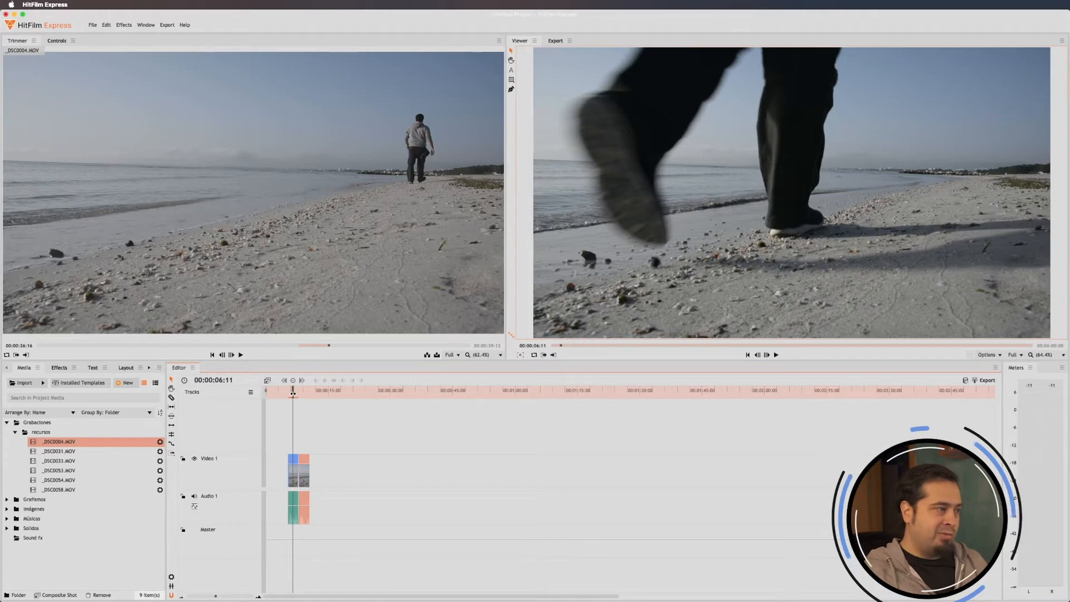
left_click_drag(329, 345, 413, 345)
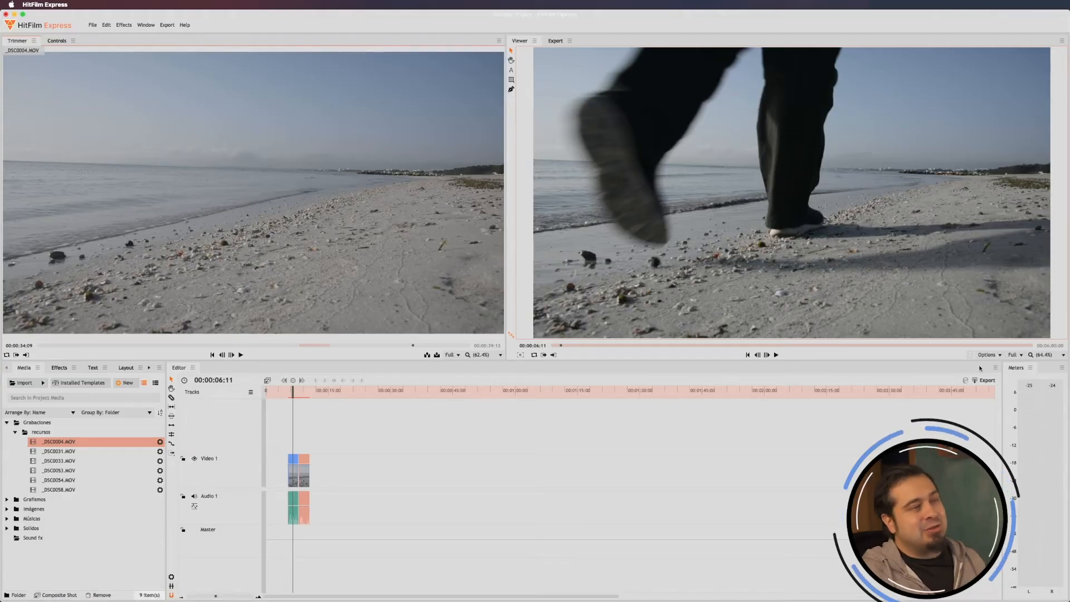
- Reframe the second timeline clip by setting its scale to 162% and its position to -426, -73
mouse_move(369, 121)
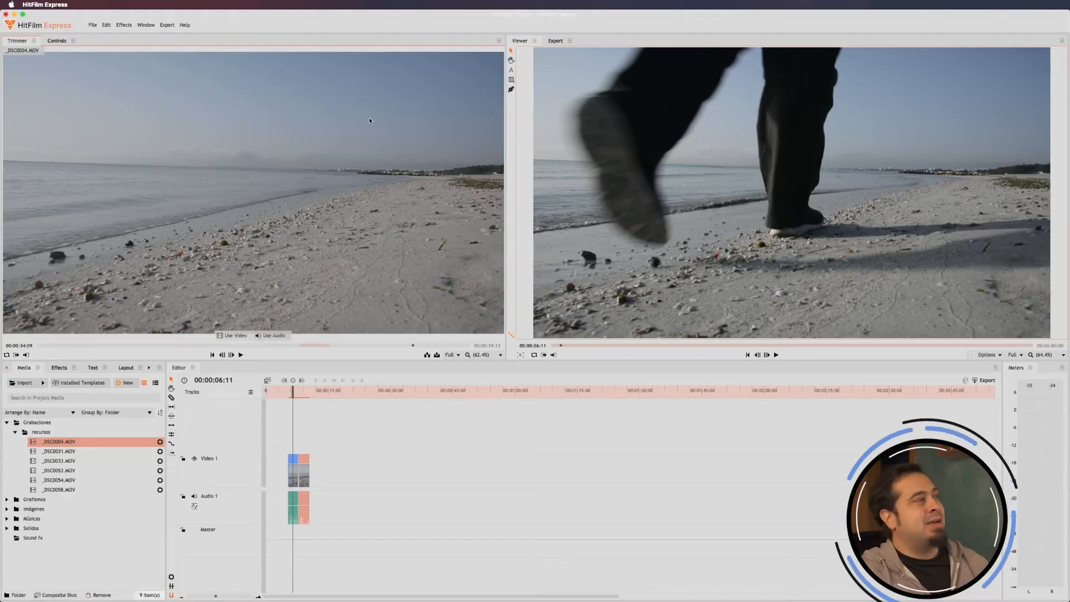
left_click(54, 42)
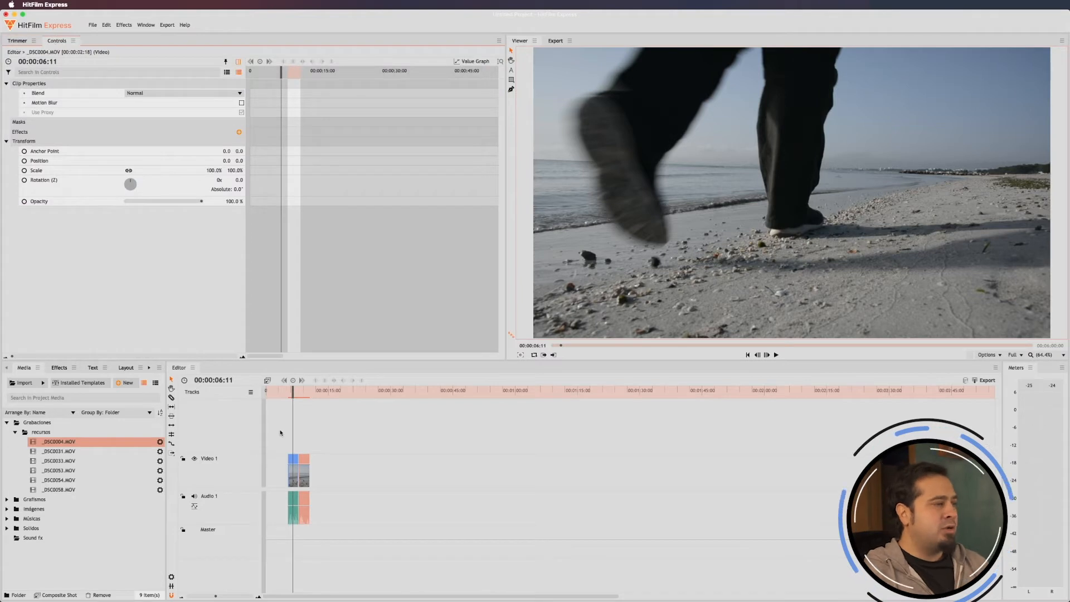
left_click(305, 392)
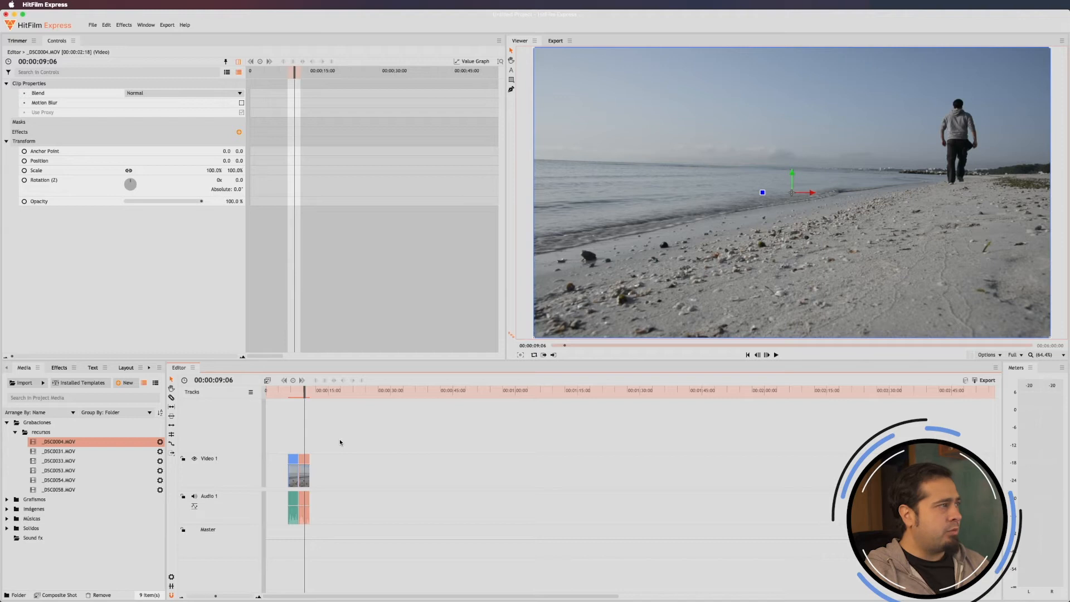
left_click_drag(214, 170, 162, 161)
left_click_drag(240, 160, 236, 161)
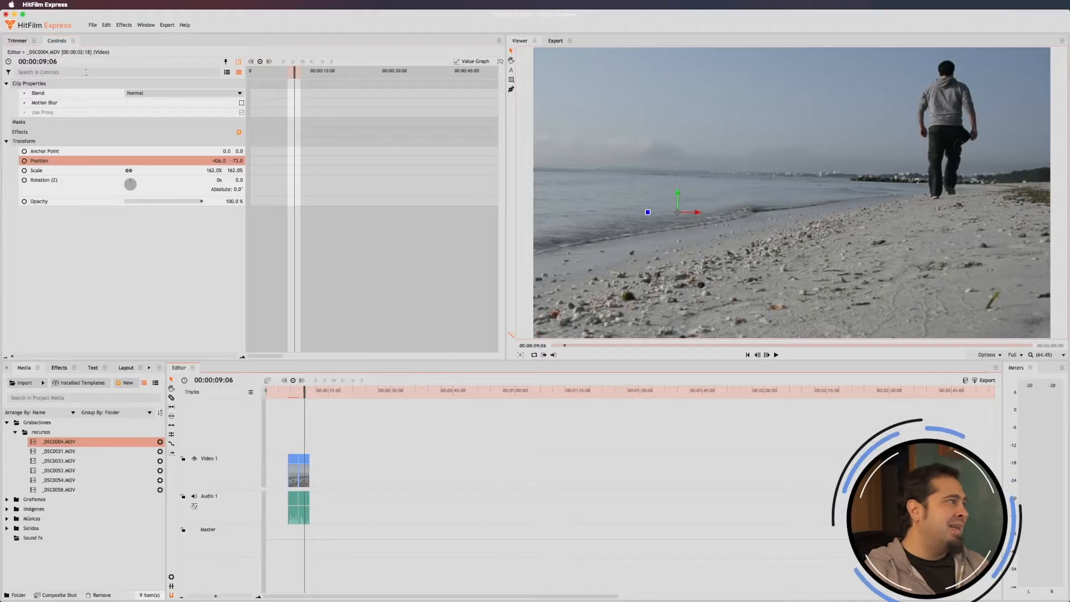
- Play the cut into the reframed second clip and scrub the source recording back to 00:00:28:21
left_click(25, 43)
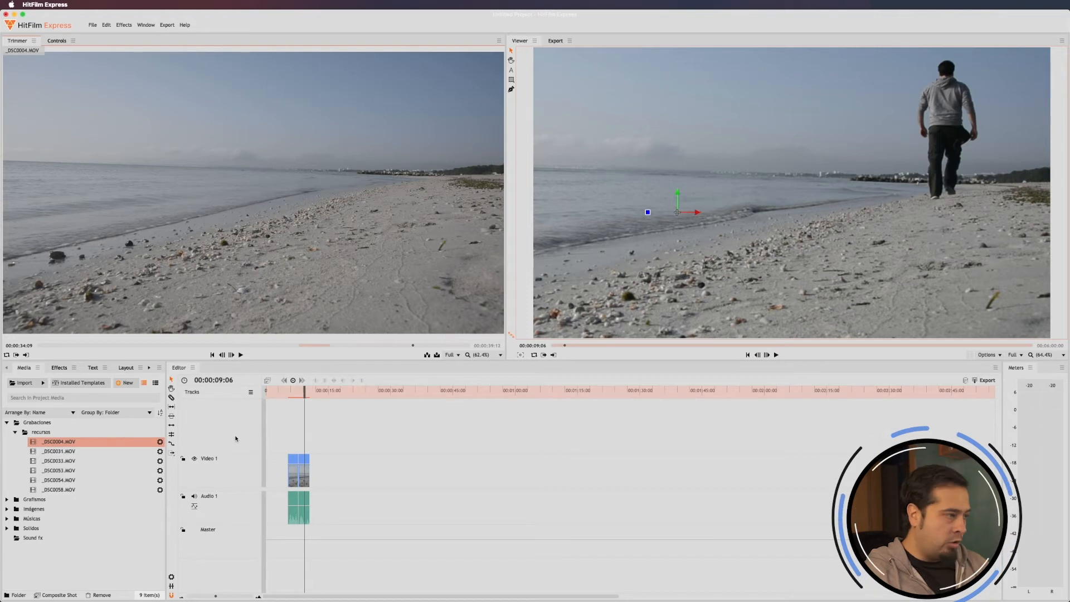
left_click_drag(300, 396, 296, 395)
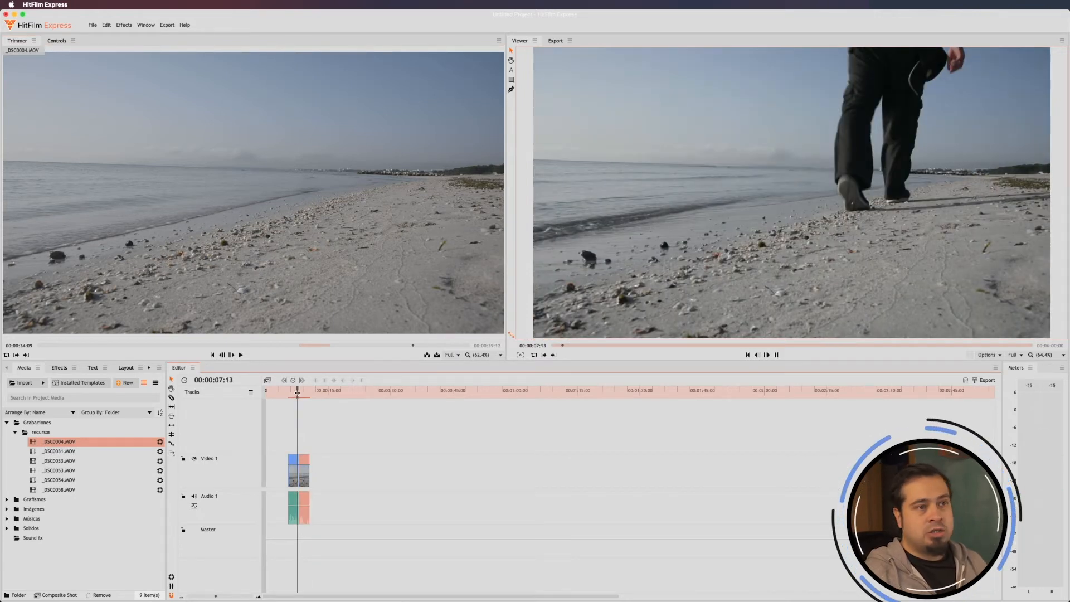
key("space")
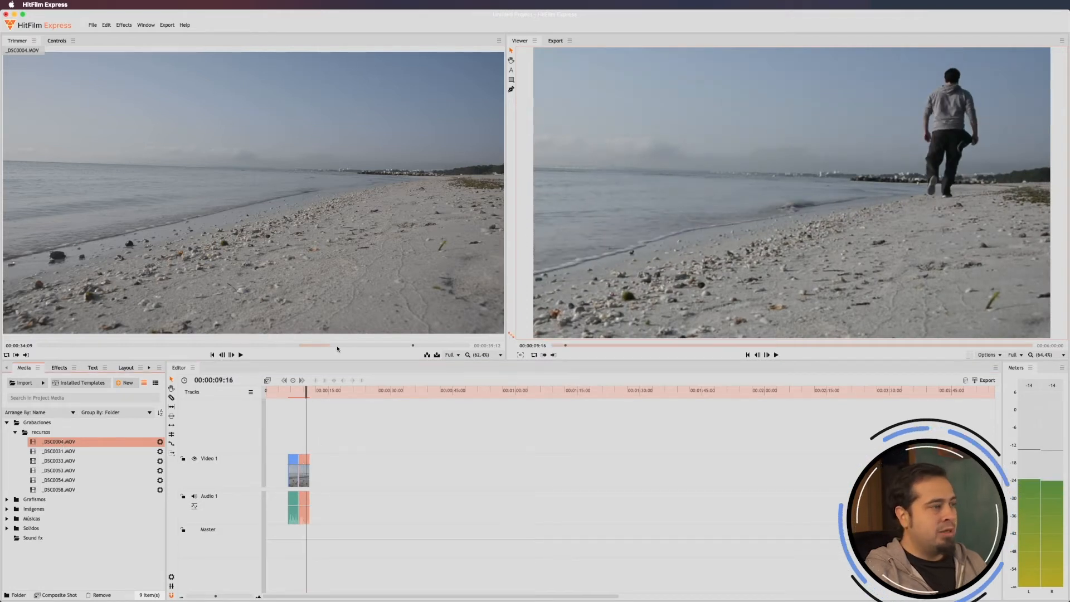
left_click_drag(373, 345, 352, 344)
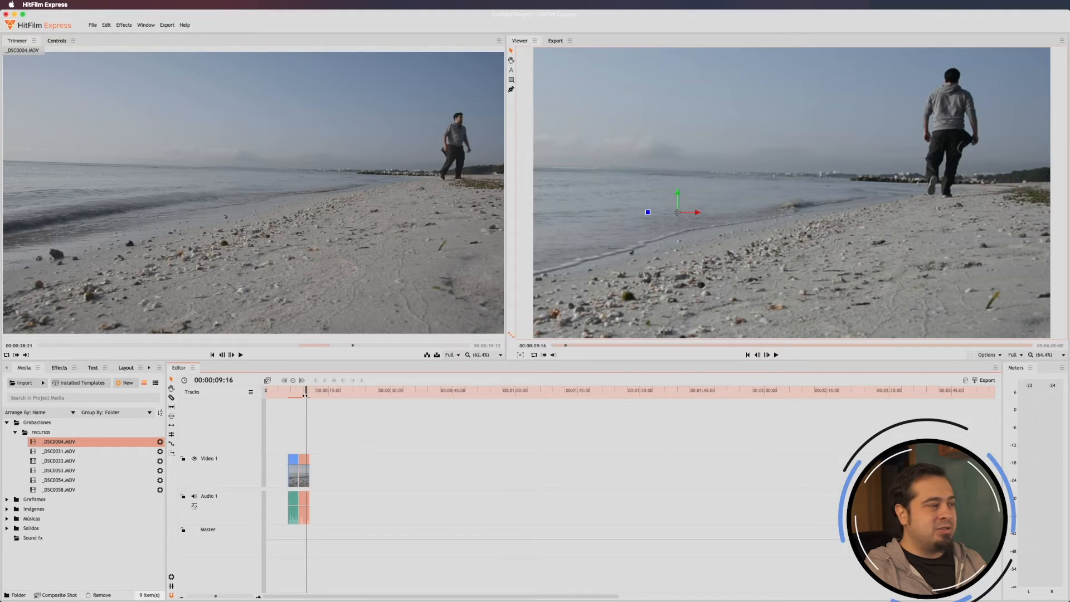
- Examine the second clip's transform controls and the export area, and scrub the timeline back into the first clip
left_click(305, 461)
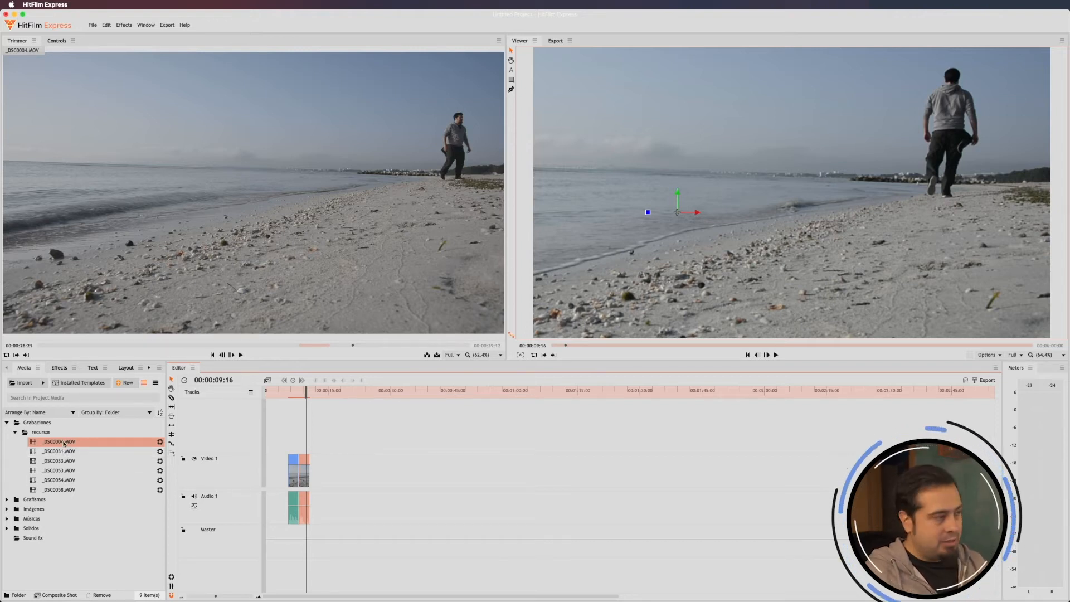
left_click(56, 41)
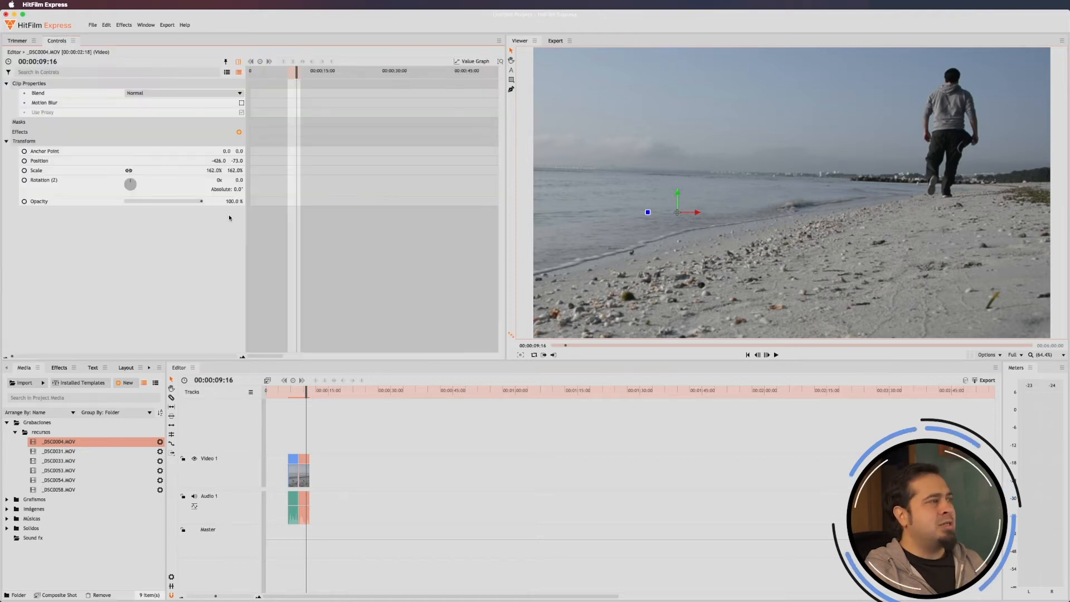
left_click(556, 41)
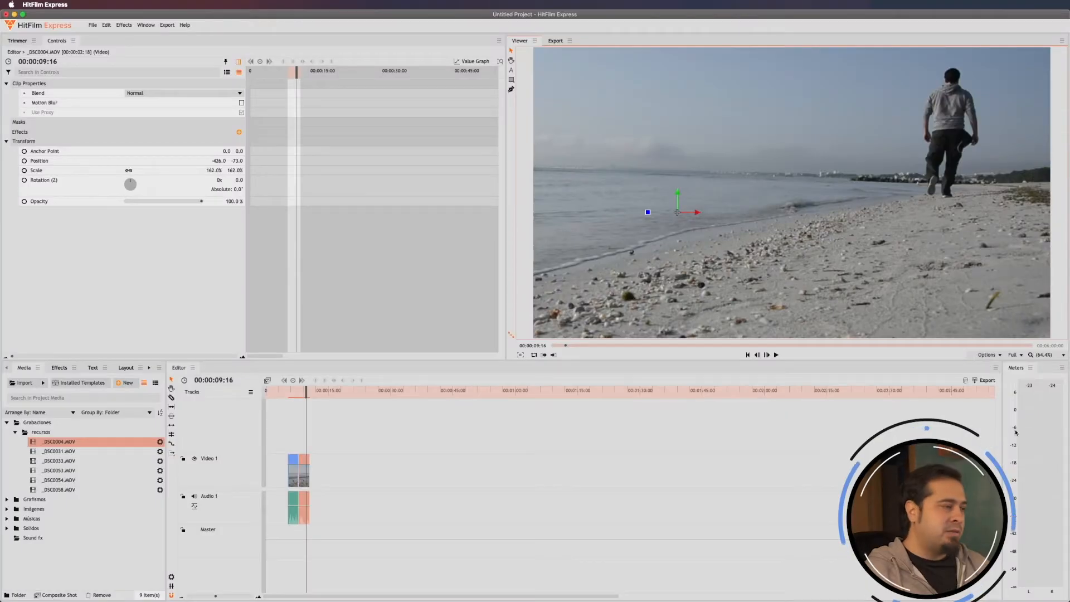
left_click_drag(298, 393, 291, 392)
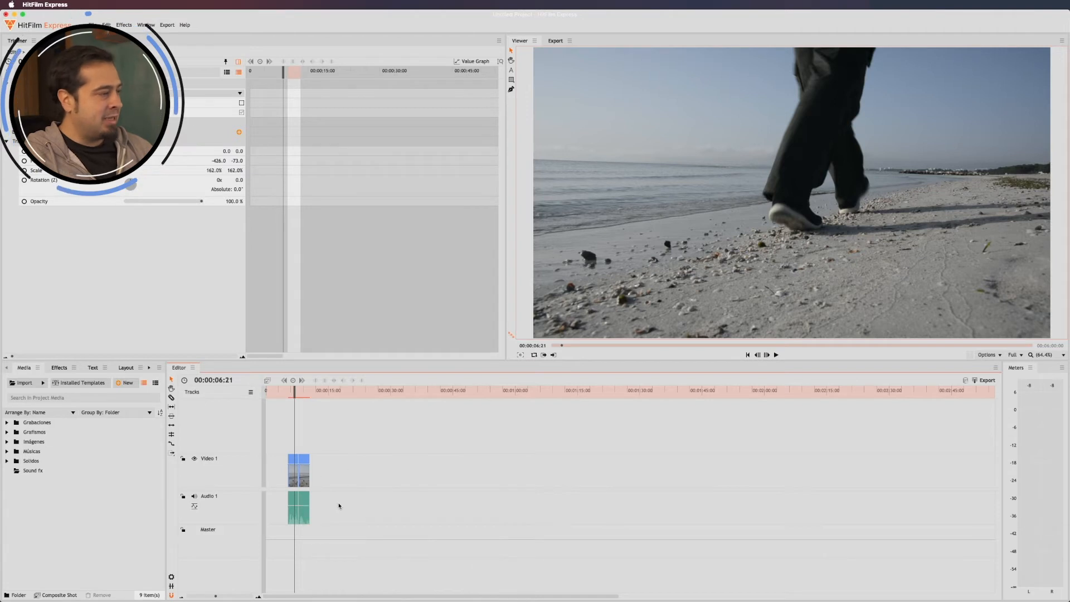
- Resize the workspace panels, adjusting the timeline's height and widening the viewer against the controls area
left_click_drag(274, 363, 275, 336)
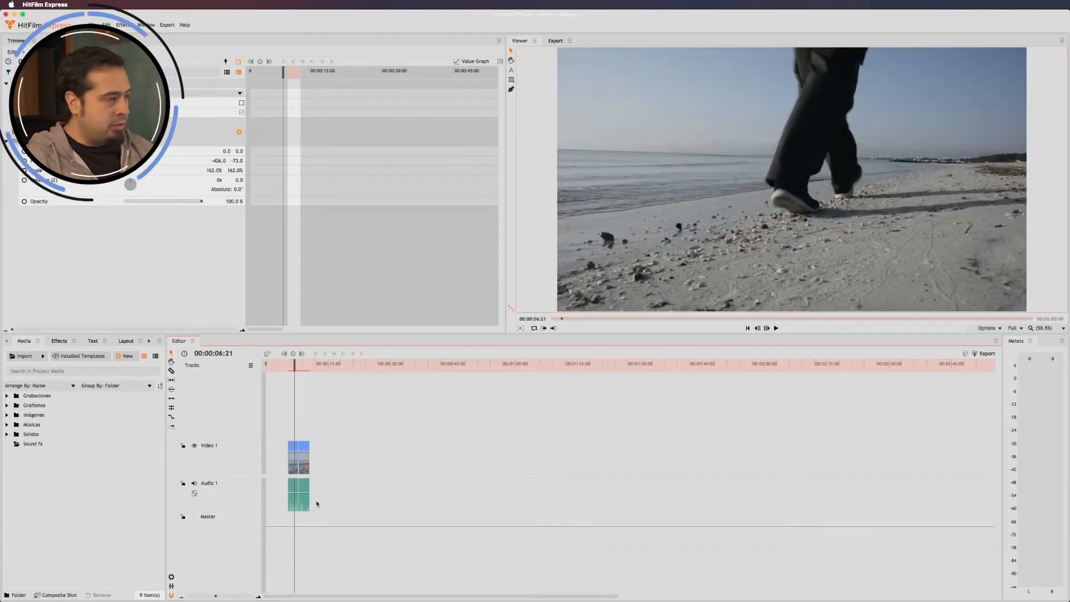
left_click_drag(274, 334, 275, 348)
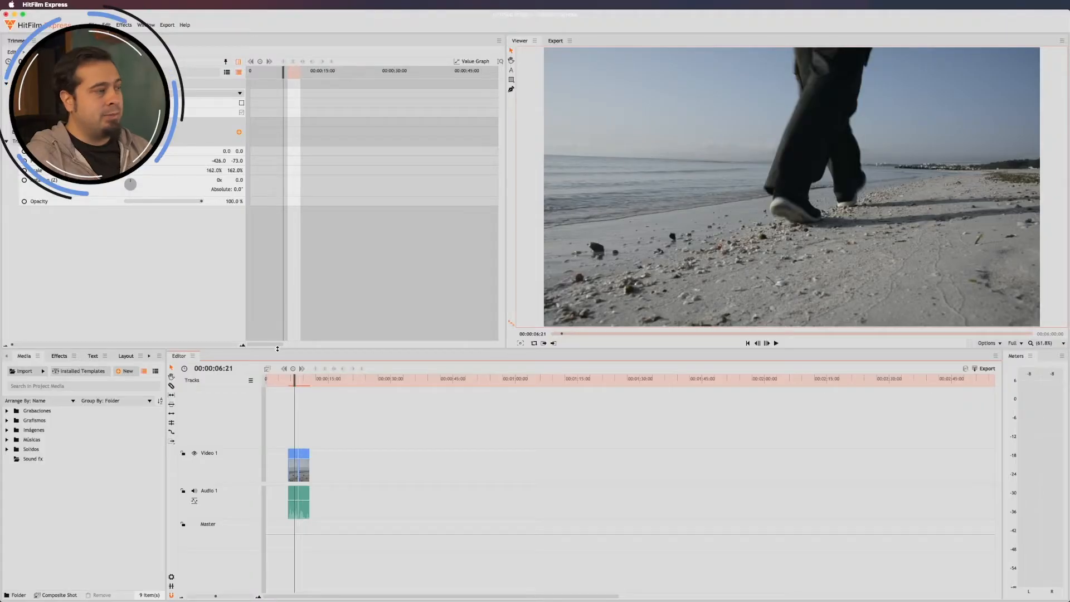
left_click_drag(324, 347, 336, 302)
left_click_drag(504, 198, 471, 198)
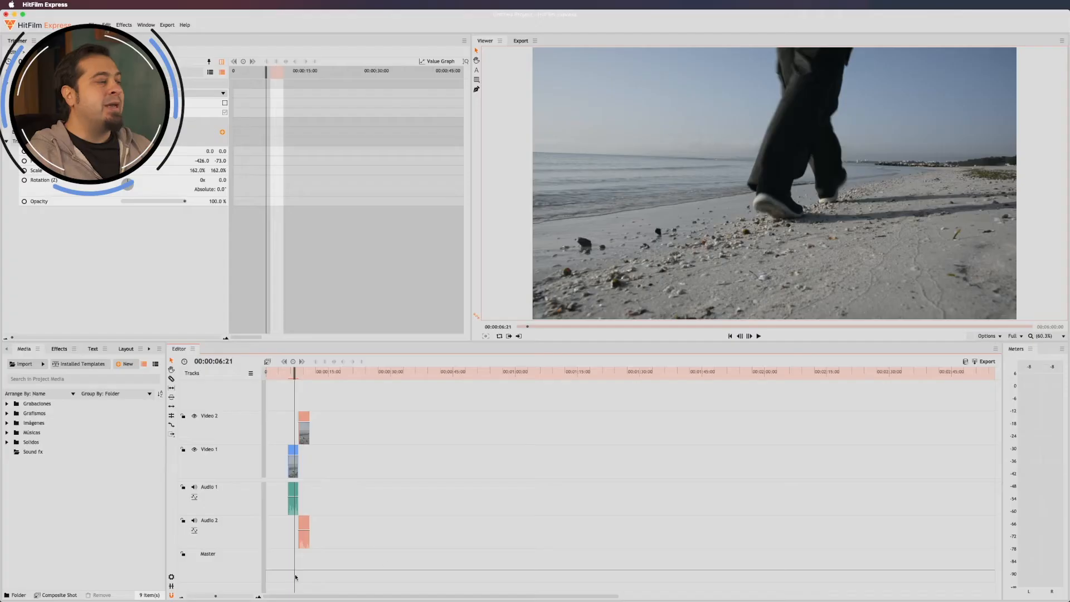
- Move the second clip up onto a Video 3 track and back to Video 2, and play across the cut
left_click_drag(304, 418, 305, 409)
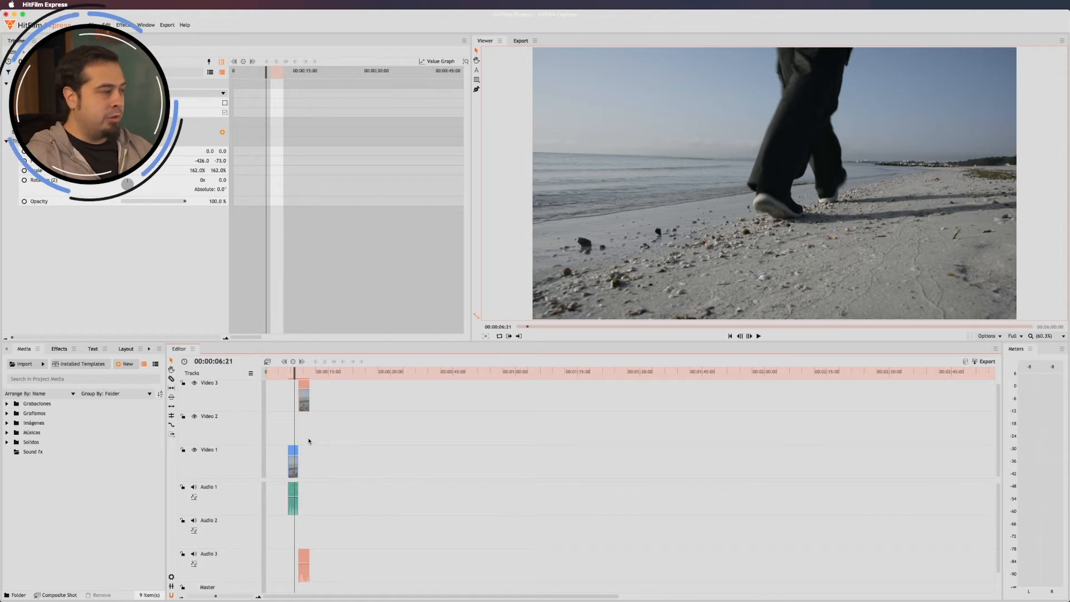
left_click_drag(304, 389, 417, 394)
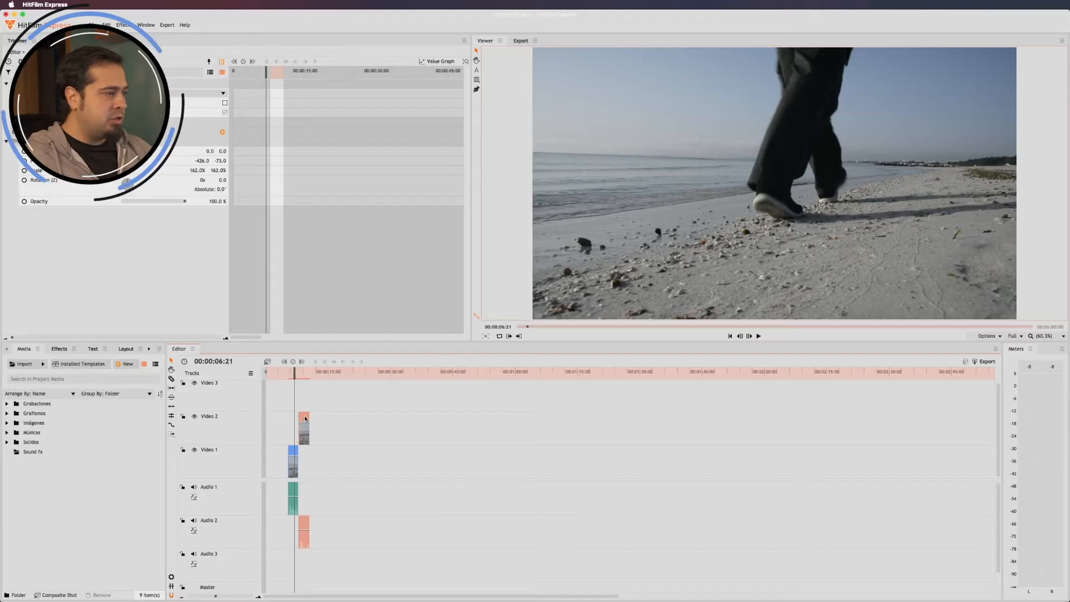
mouse_move(305, 419)
left_mouse_down()
mouse_move(306, 454)
mouse_move(305, 439)
left_mouse_up()
left_click(284, 372)
key("space")
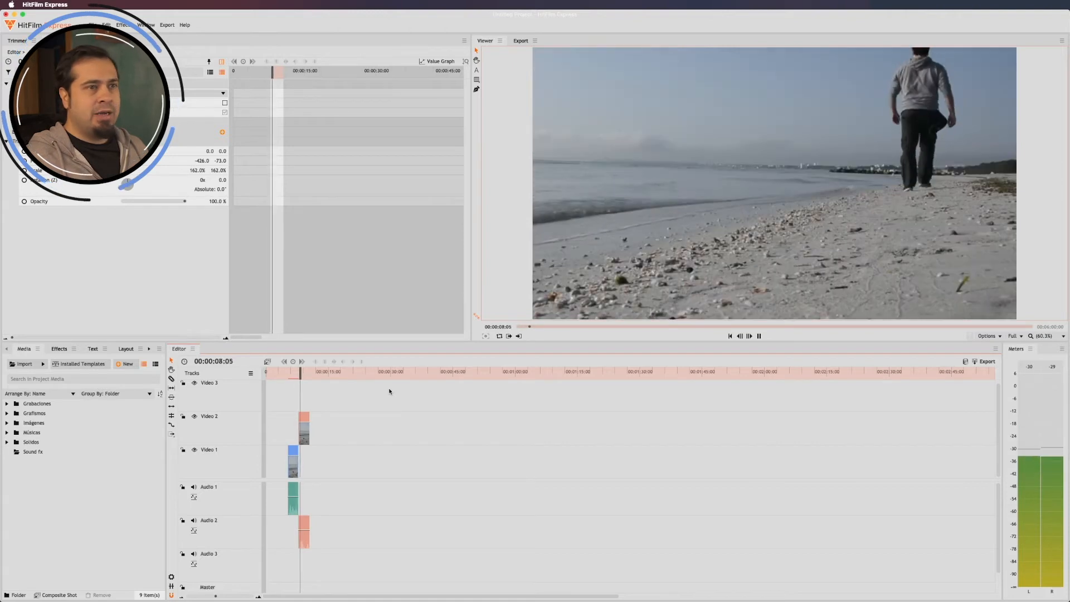
- Shift the second clip earlier so it overlaps the end of the first clip from Video 2, and play the overlap
left_click(291, 377)
left_click_drag(305, 419, 300, 416)
left_click_drag(295, 375, 287, 375)
key("space")
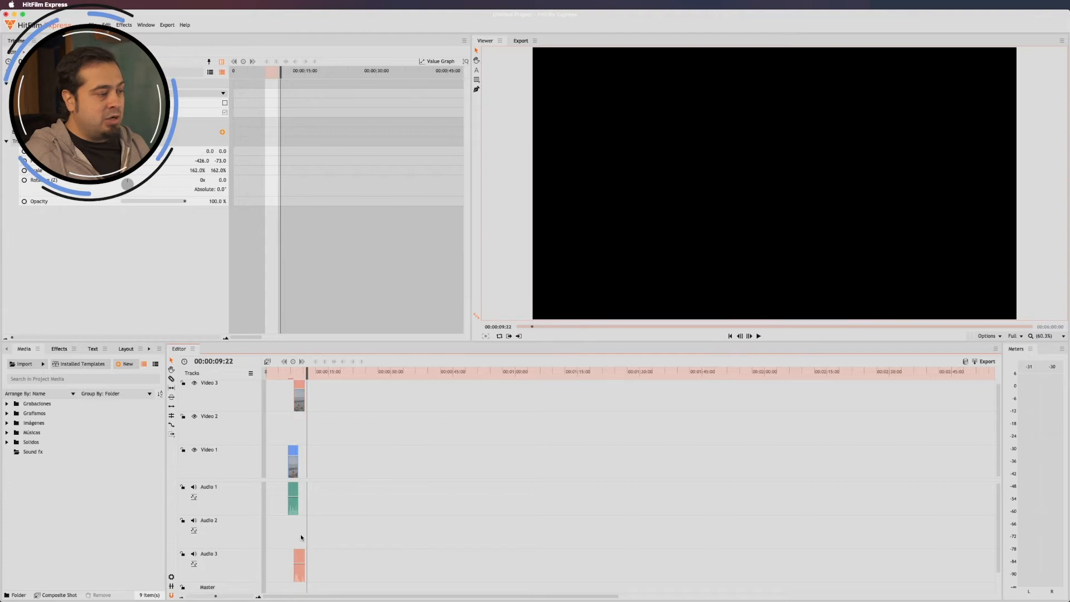
scroll(243, 576, "down", 2)
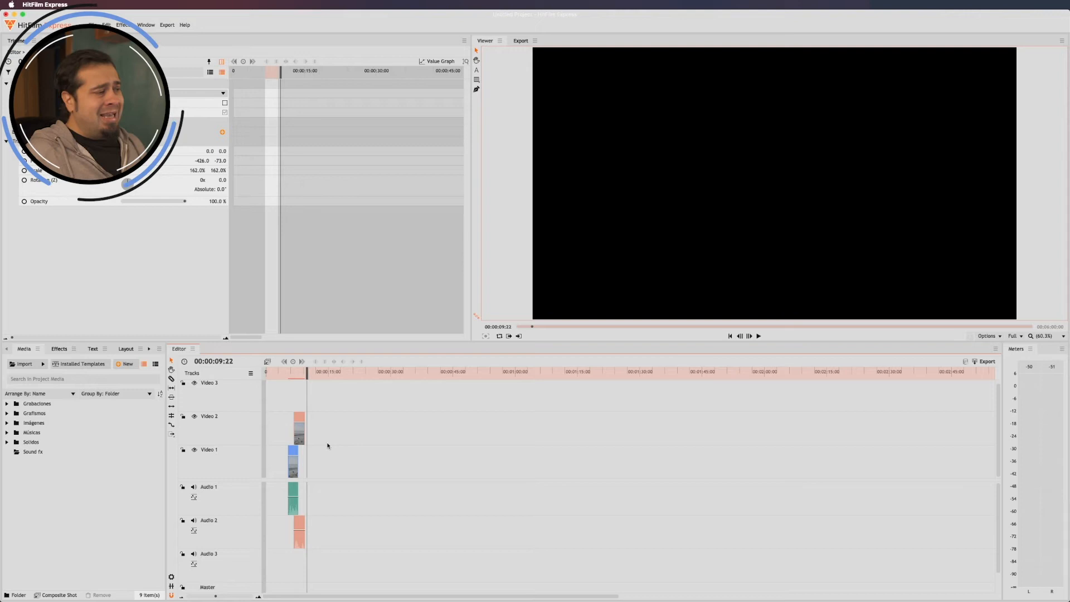
- Set the size of the timeline's audio tracks to Medium
mouse_move(335, 478)
left_mouse_down()
mouse_move(335, 447)
mouse_move(337, 513)
mouse_move(336, 424)
mouse_move(338, 482)
left_mouse_up()
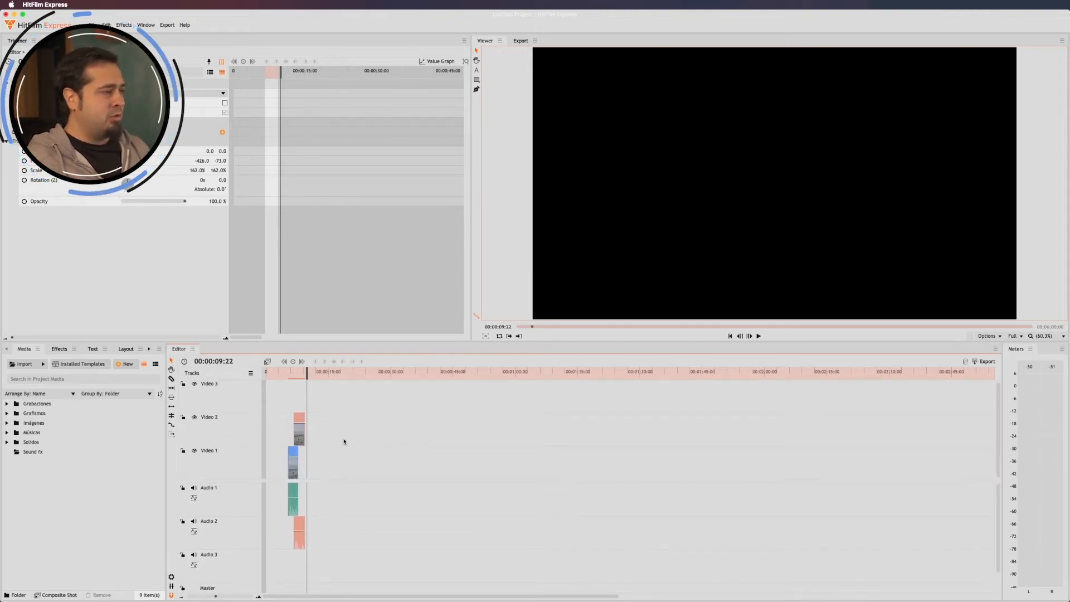
left_click(250, 374)
mouse_move(275, 384)
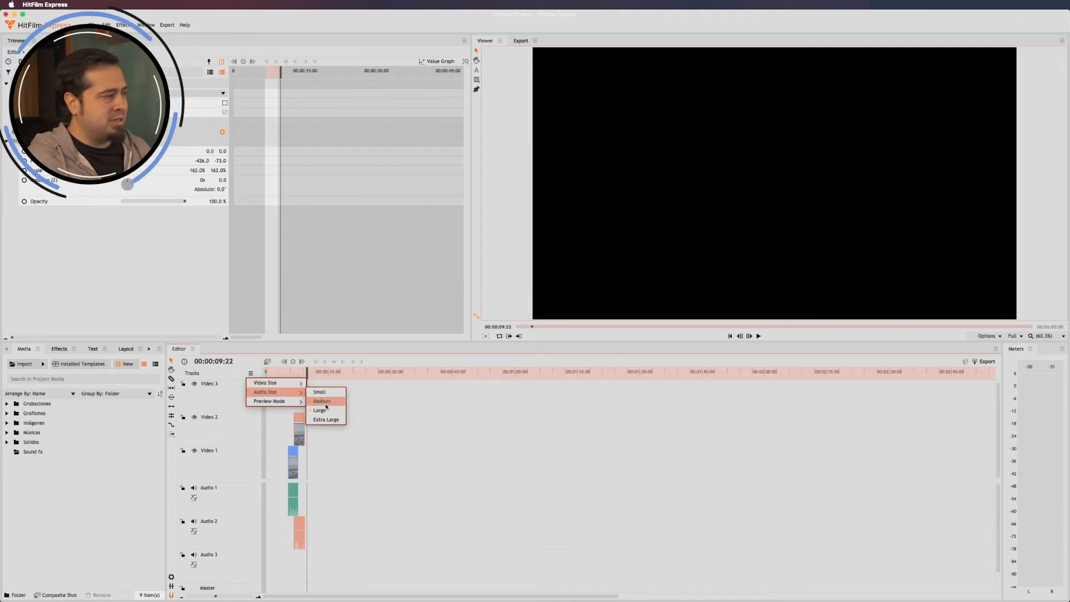
left_click(325, 405)
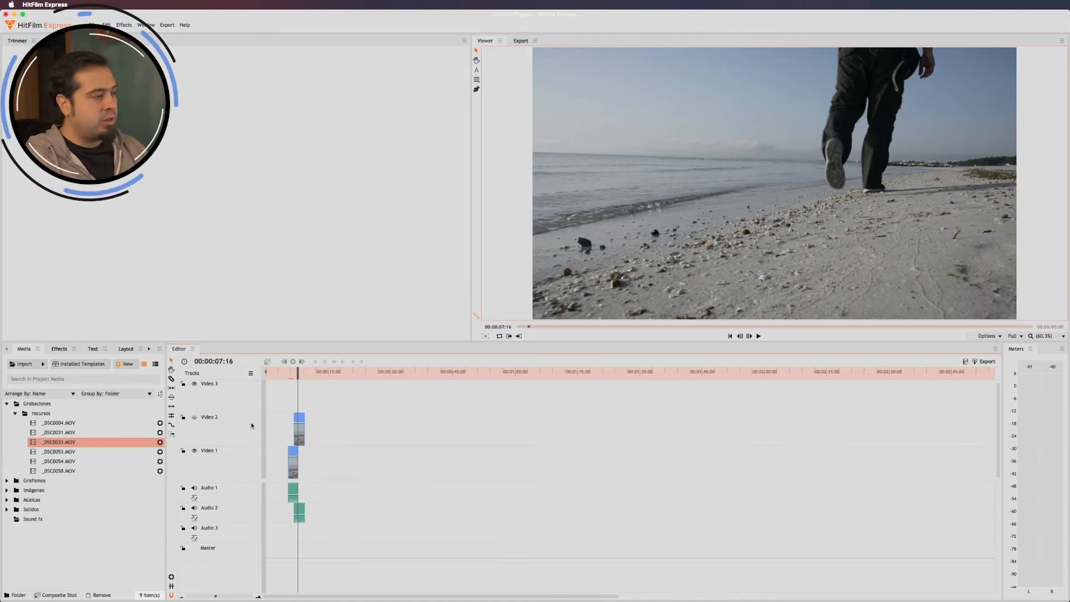
- Scrub within the clips' overlap to 00:00:07:06 and make the Video 2 track visible
left_click(297, 377)
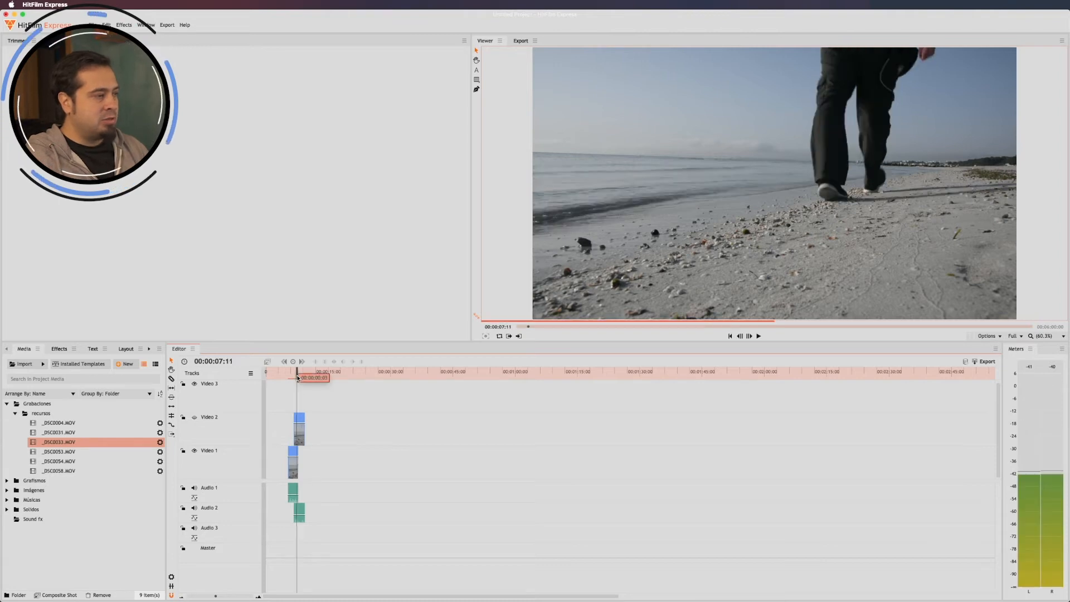
left_click(194, 419)
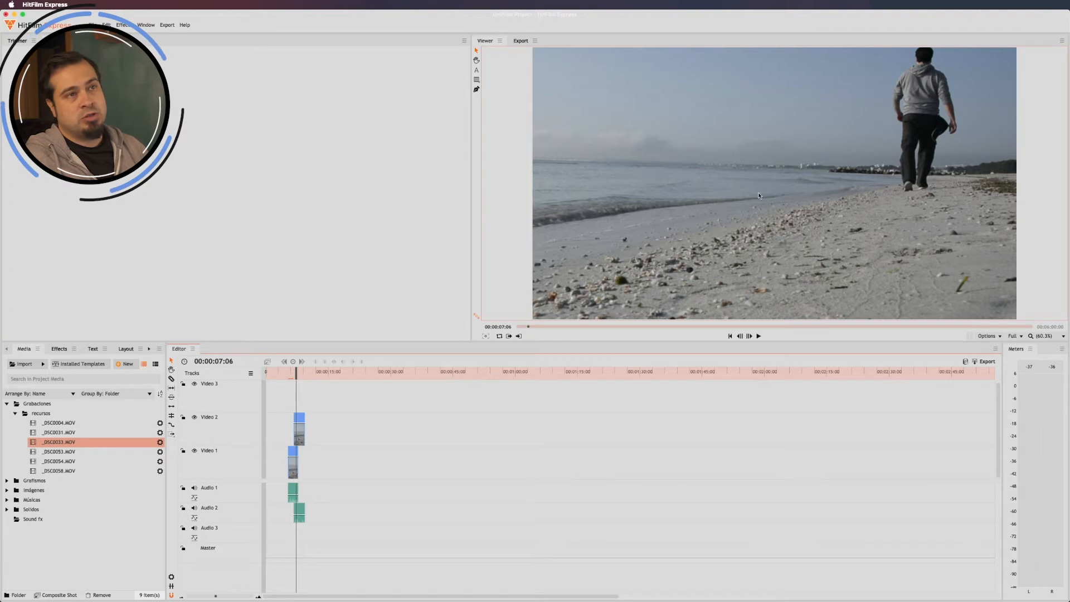
left_click(193, 419)
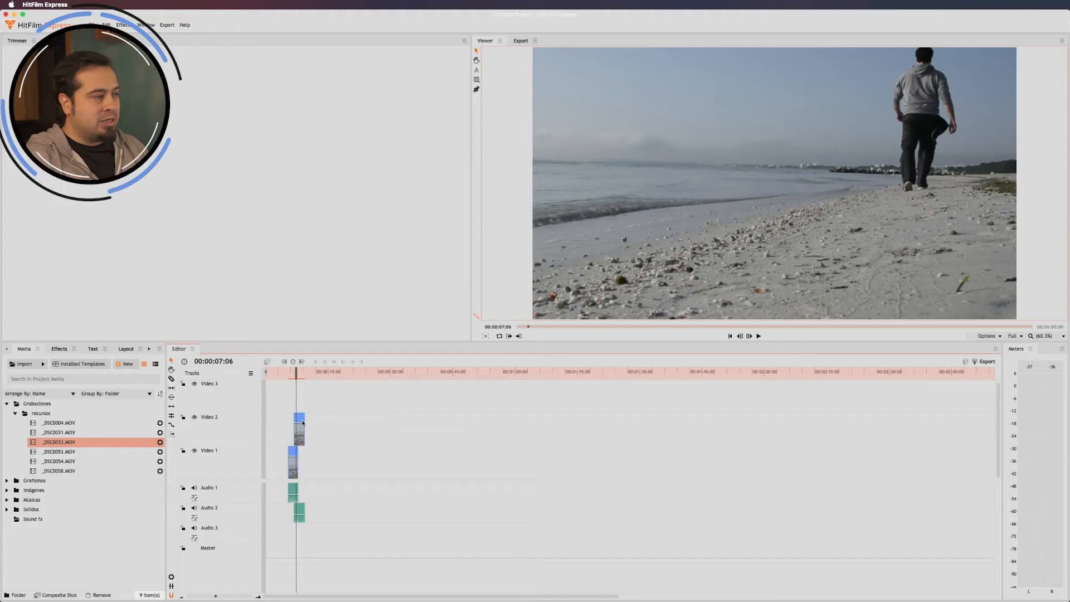
- Zoom the timeline in on the two overlapping clips and examine their linked video and audio parts
left_click(299, 420)
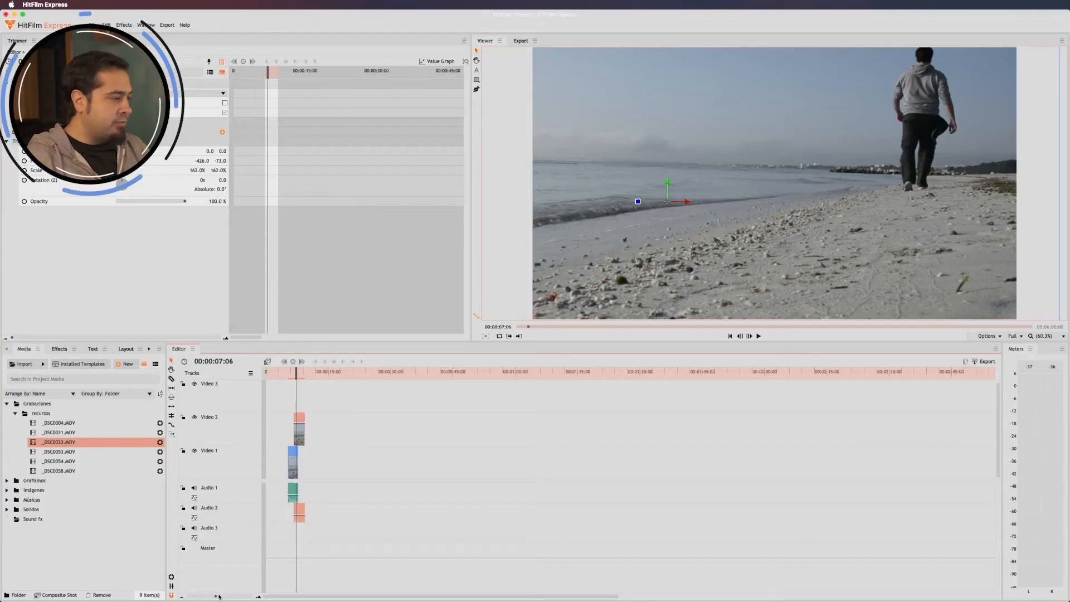
left_click_drag(219, 596, 234, 598)
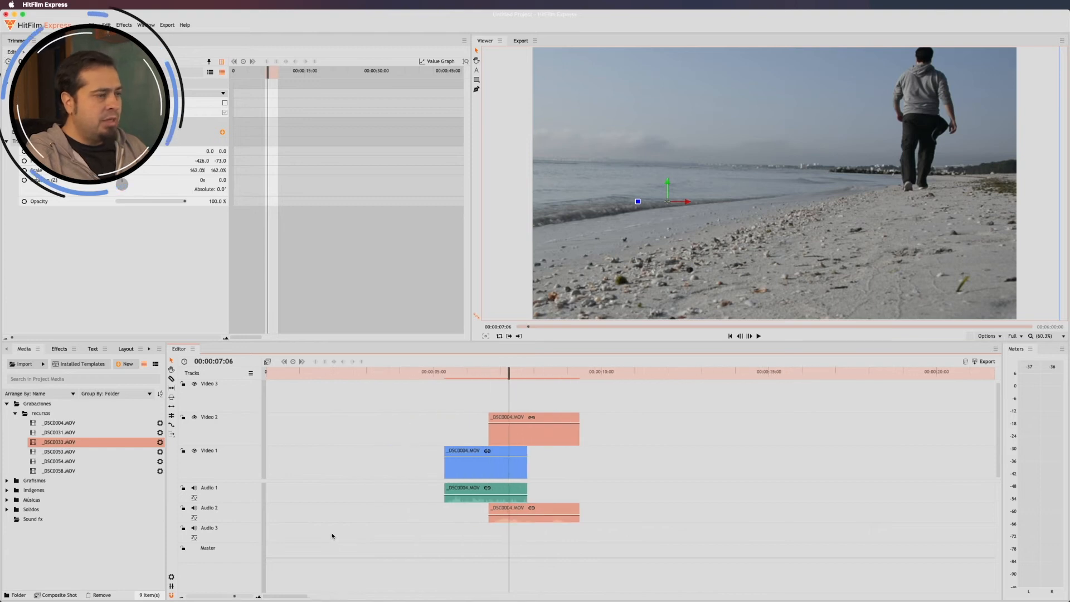
left_click(498, 486)
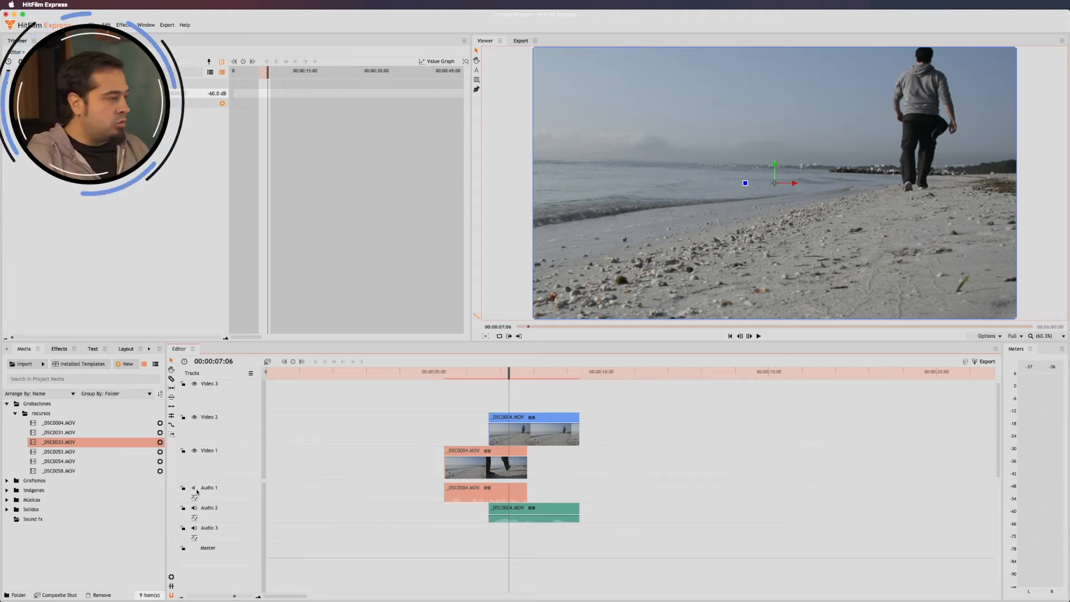
left_click(457, 477)
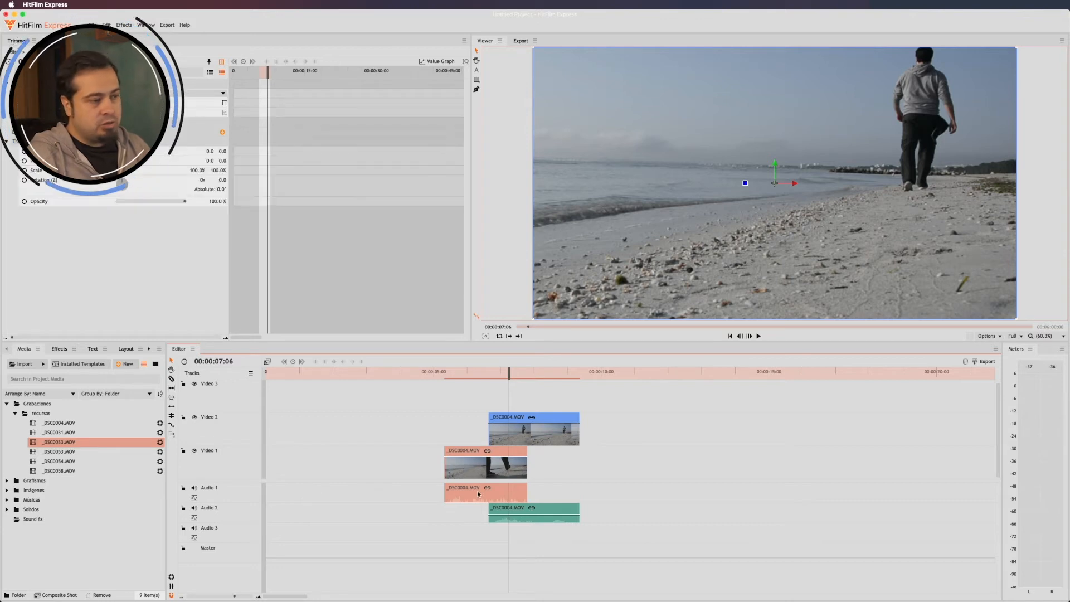
mouse_move(519, 515)
left_mouse_down()
mouse_move(518, 536)
mouse_move(519, 515)
mouse_move(500, 512)
left_mouse_up()
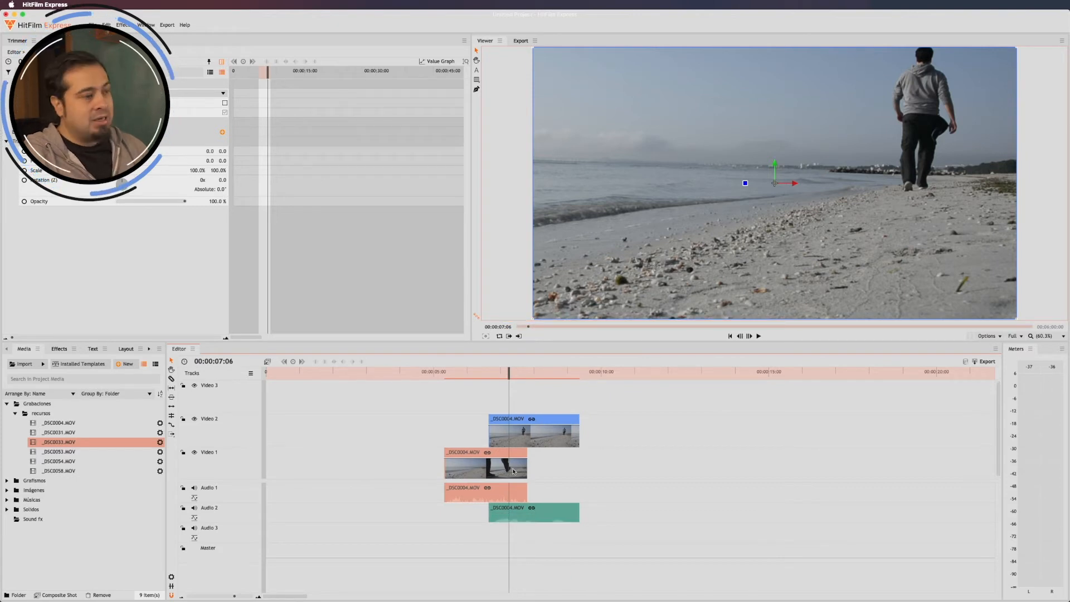
- Lower the Video 2 clip's opacity to 0% on its opacity line and raise it again with the track visible
left_click(633, 420)
mouse_move(533, 423)
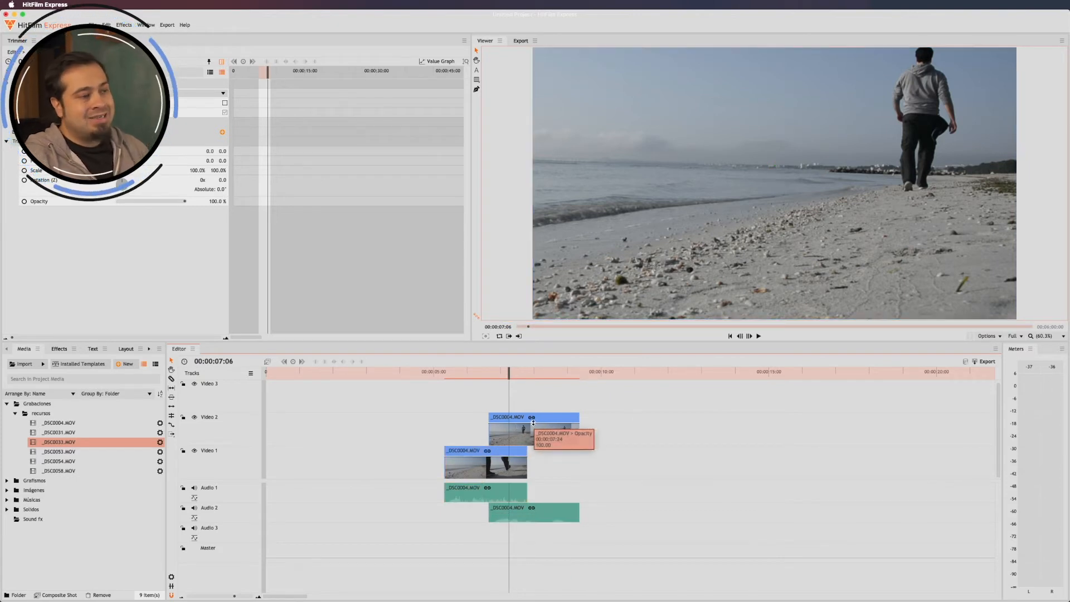
mouse_move(533, 423)
left_mouse_down()
mouse_move(530, 461)
mouse_move(532, 430)
mouse_move(531, 444)
left_mouse_up()
left_click(526, 430)
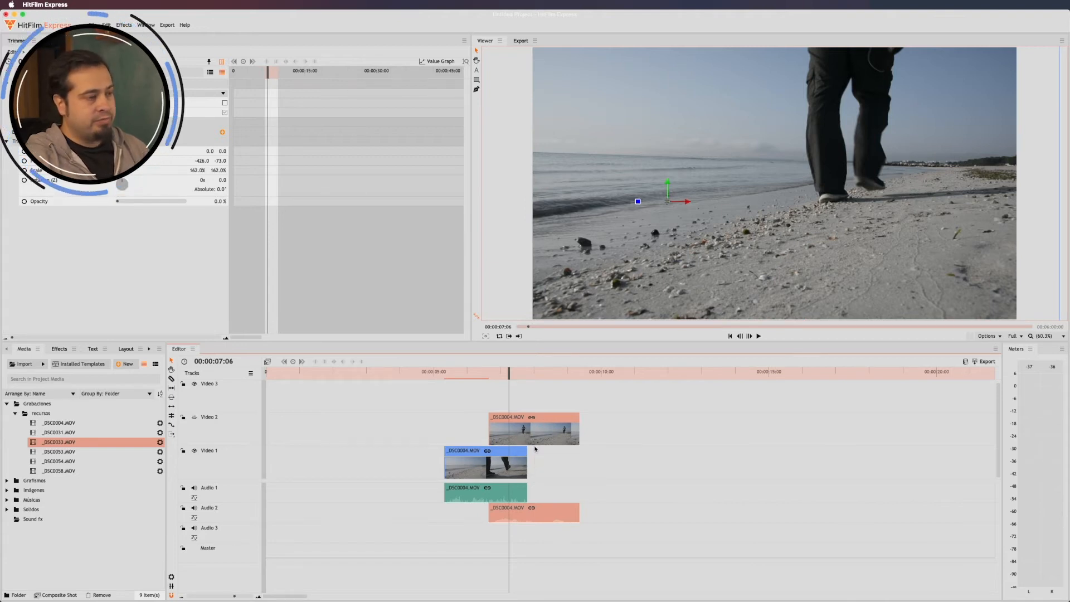
left_click_drag(531, 444, 532, 415)
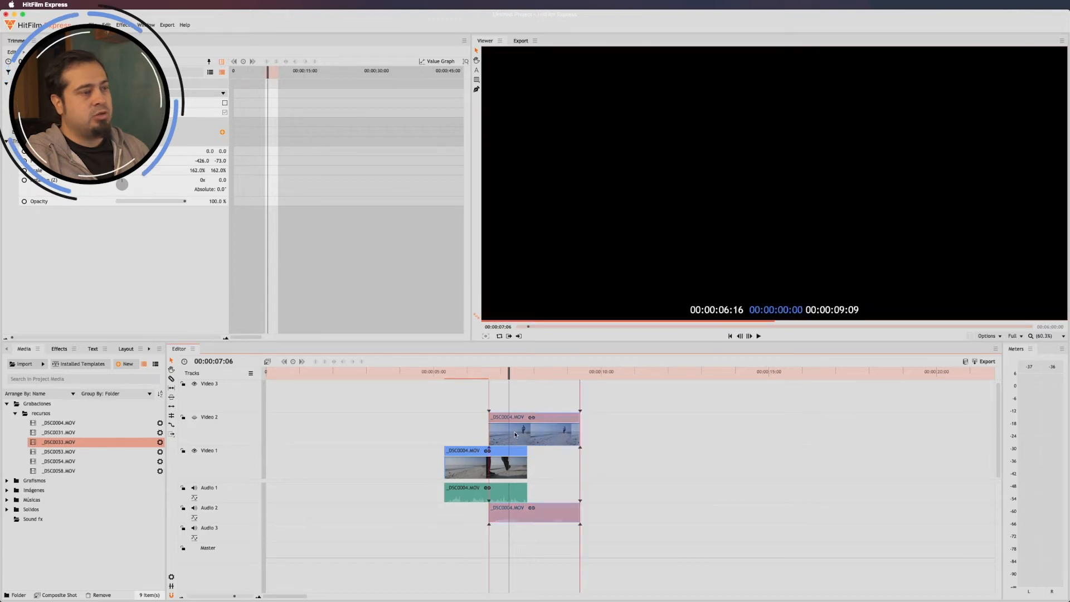
left_click(195, 417)
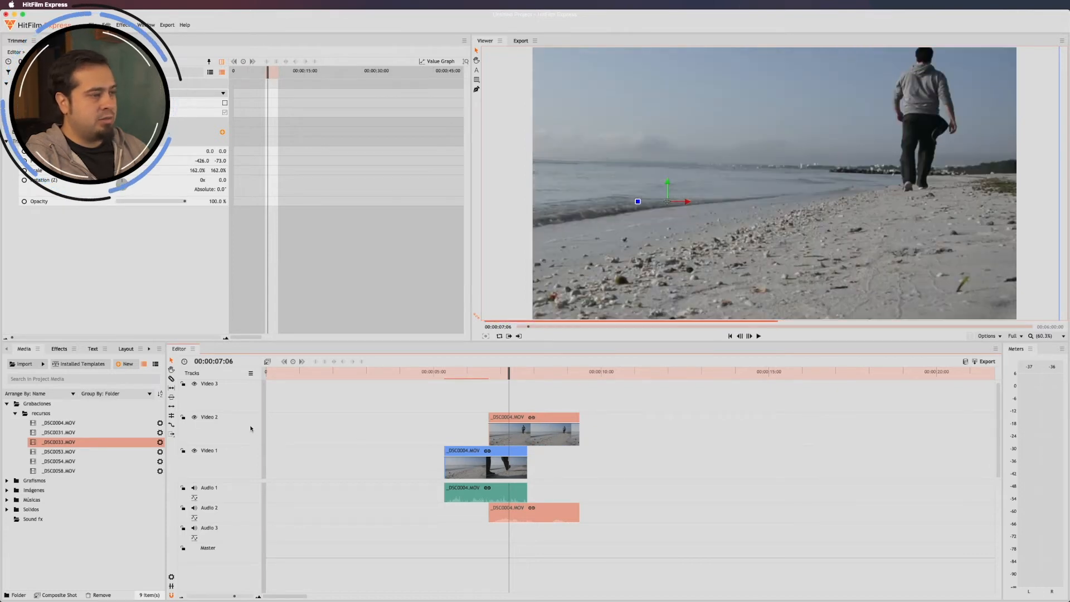
mouse_move(546, 424)
left_mouse_down()
mouse_move(543, 448)
mouse_move(547, 419)
left_mouse_up()
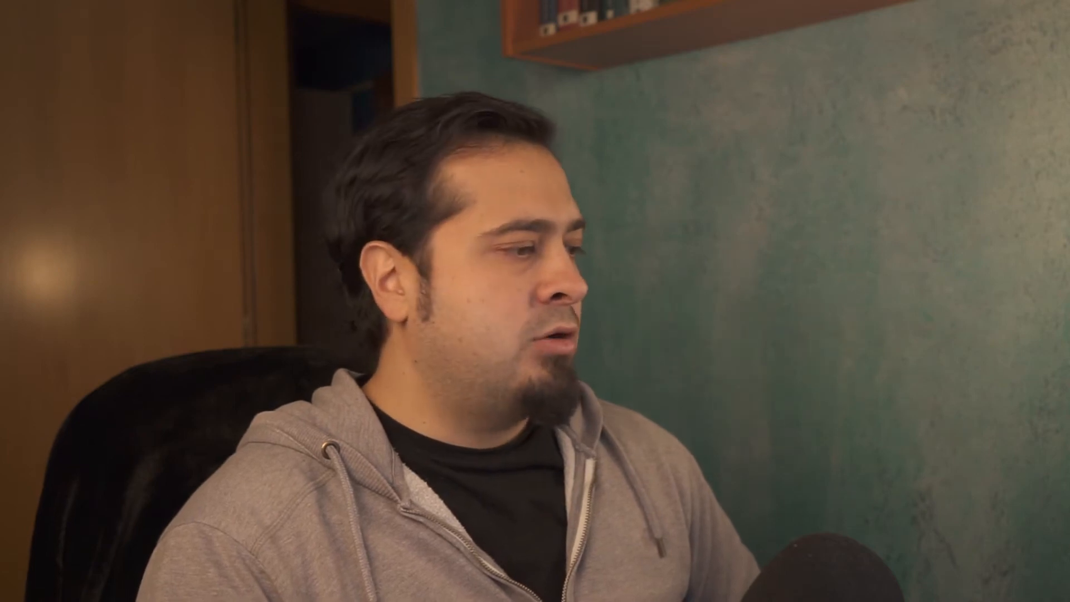
- Extend the timeline by moving the Video 2 clip past its end, checking the project duration before and after
left_click(172, 577)
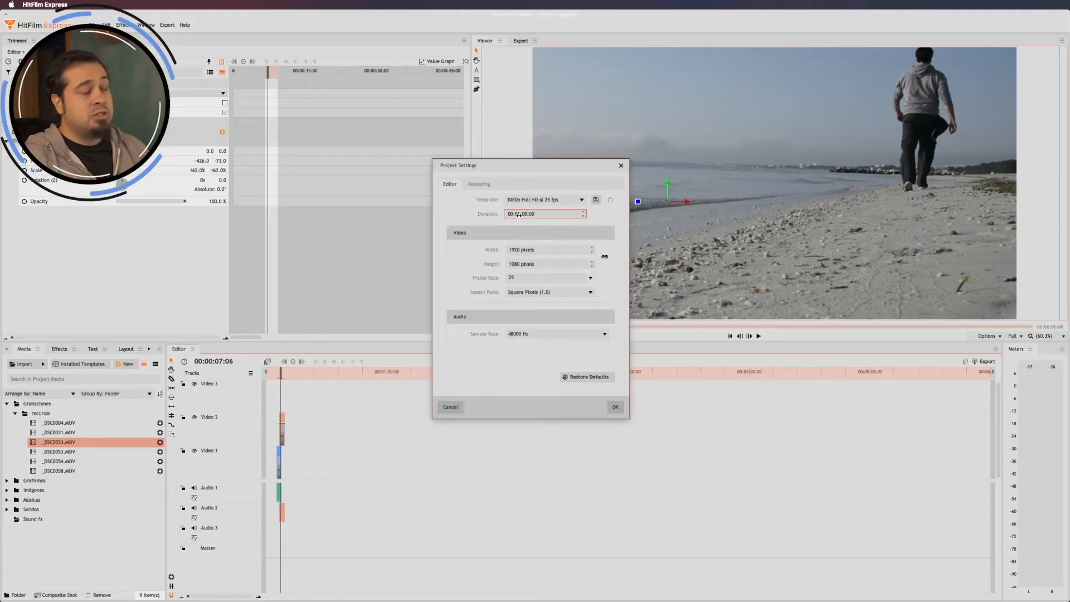
left_click(615, 407)
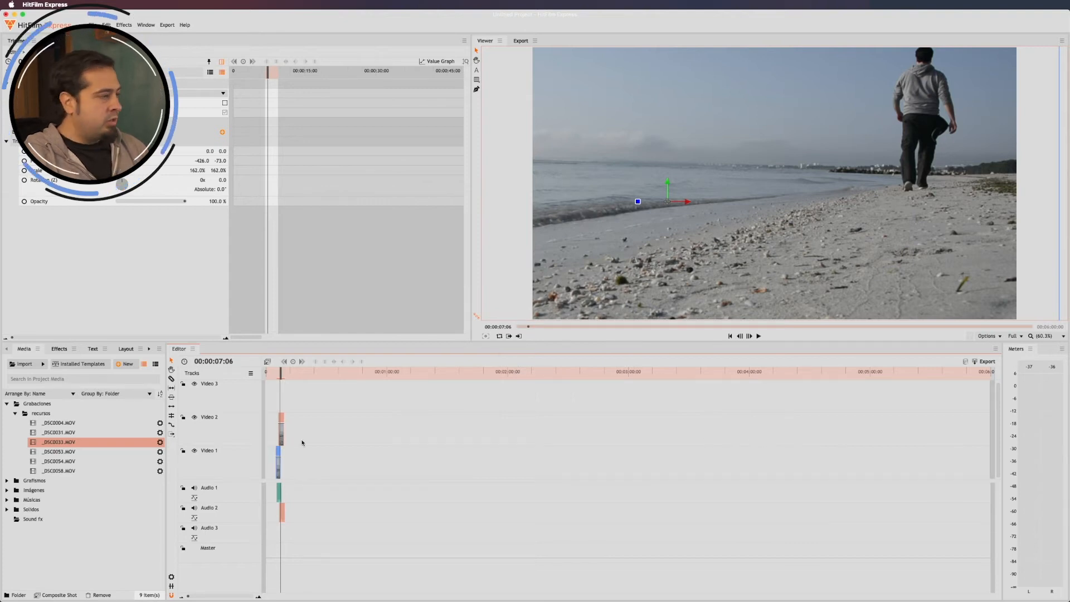
left_click_drag(282, 421, 984, 429)
left_click_drag(884, 418, 988, 422)
left_click(171, 576)
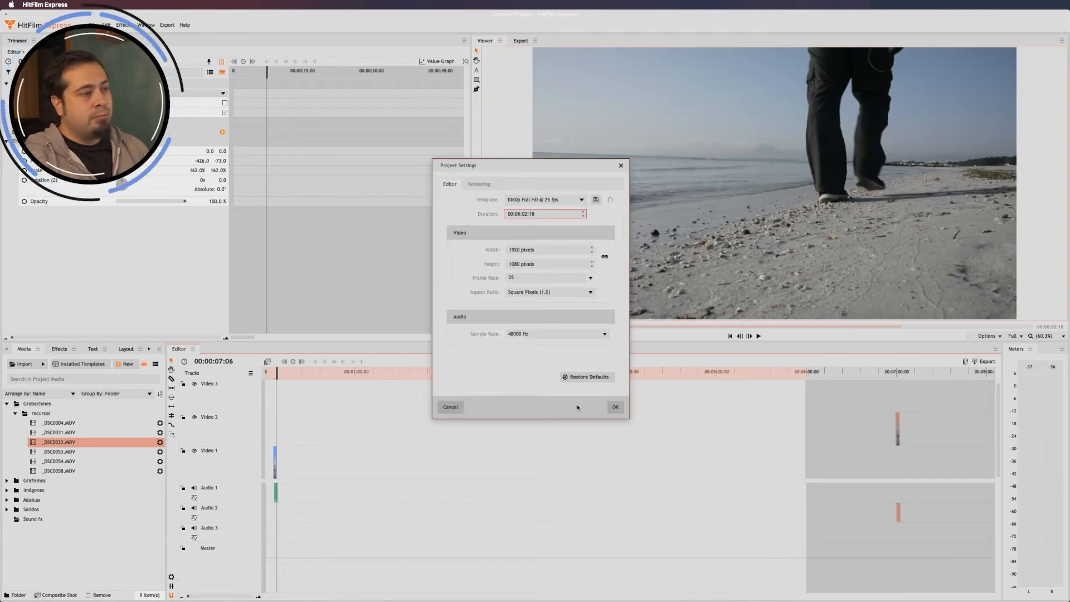
left_click(616, 408)
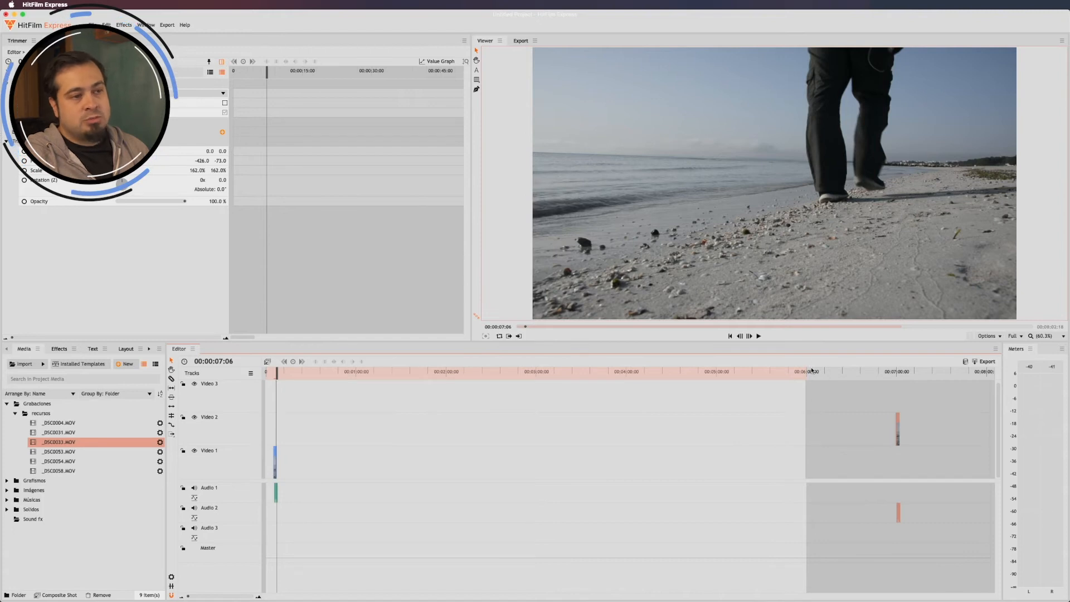
- Move the Video 2 clip further out to about 00:08:50 and shorten the work area to just past 00:04:00:00
left_click_drag(898, 422, 1003, 423)
left_click_drag(897, 426, 929, 425)
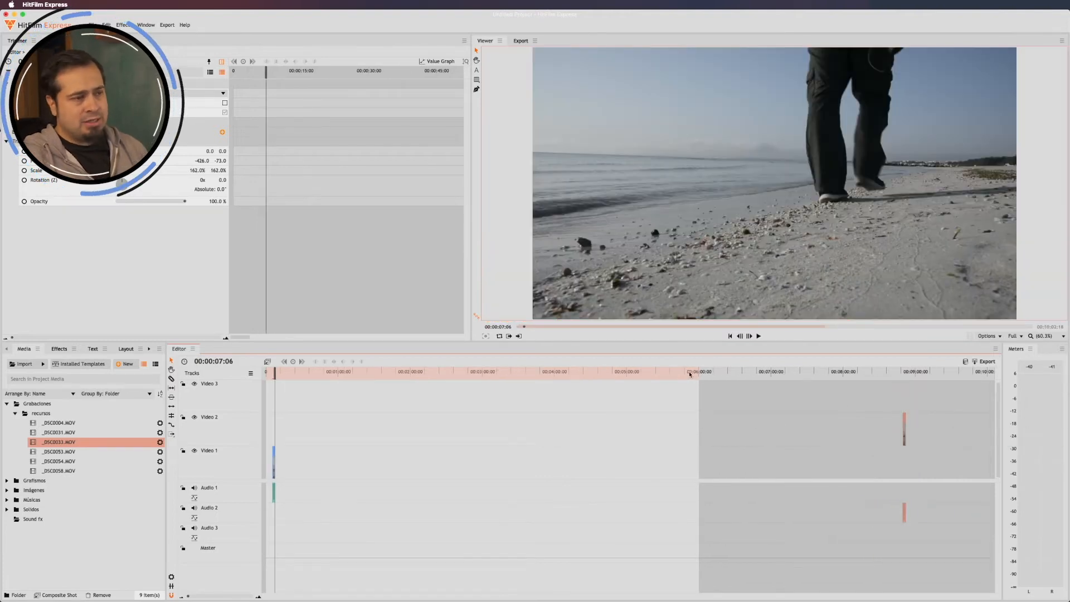
mouse_move(699, 371)
left_mouse_down()
mouse_move(940, 379)
mouse_move(504, 382)
mouse_move(560, 384)
left_mouse_up()
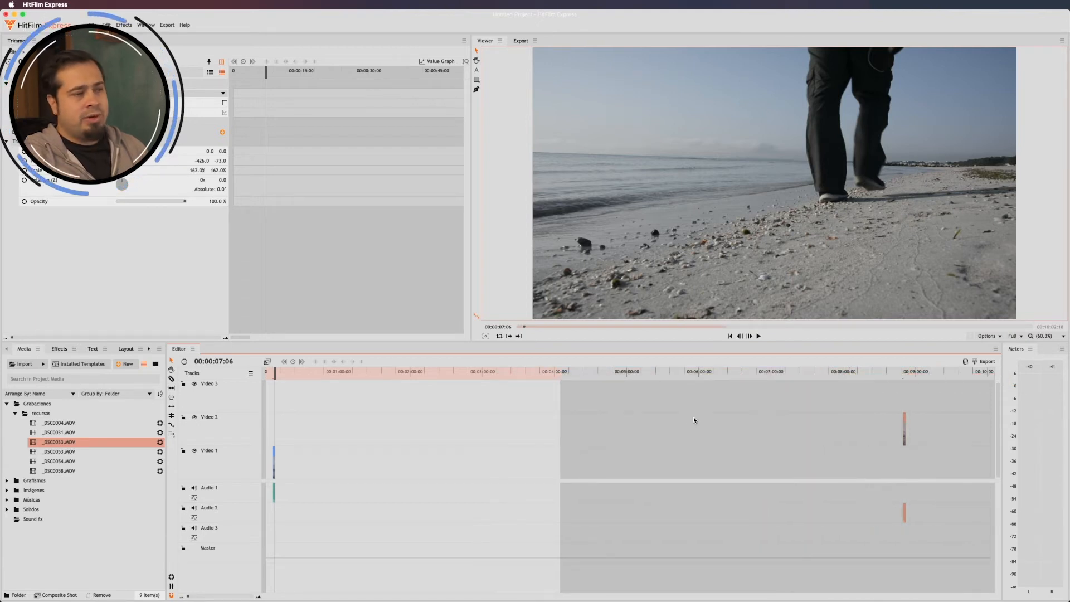
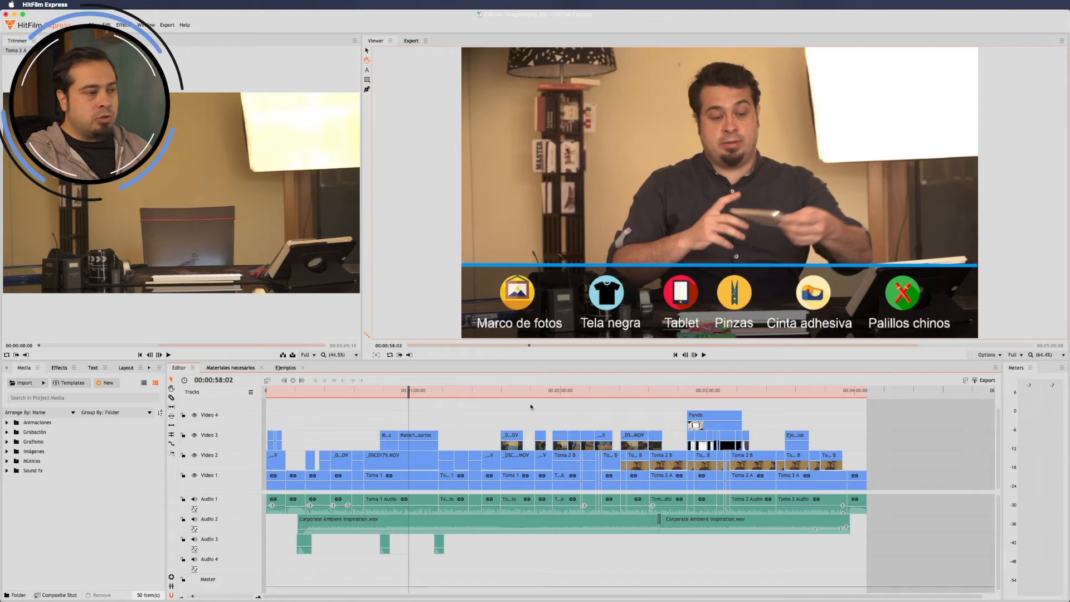
- Scrub the finished example project's timeline to the middle and back to its opening title
left_click(545, 395)
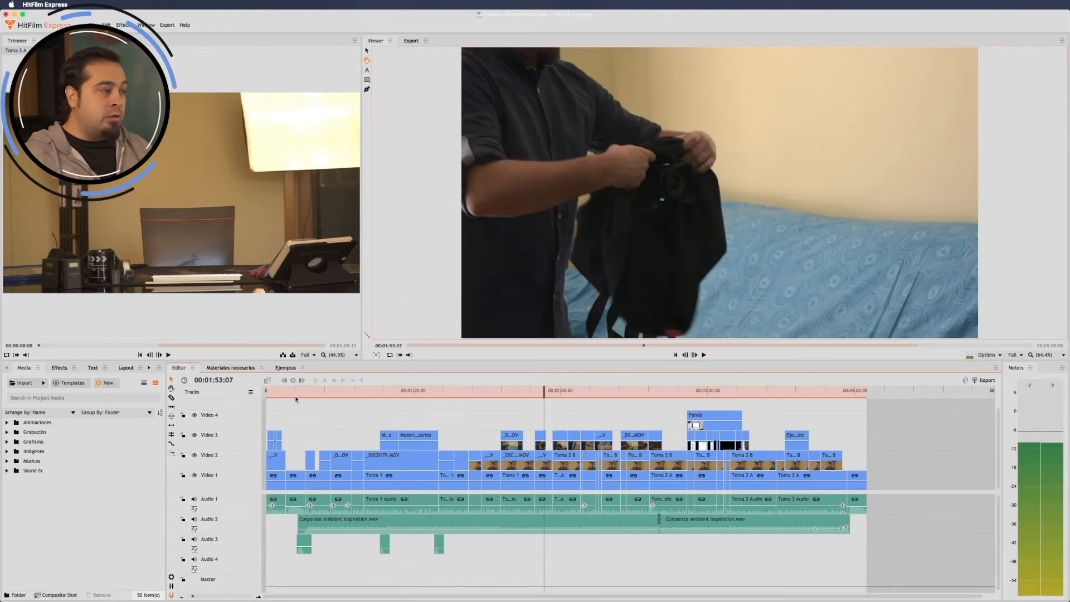
left_click_drag(296, 394, 269, 393)
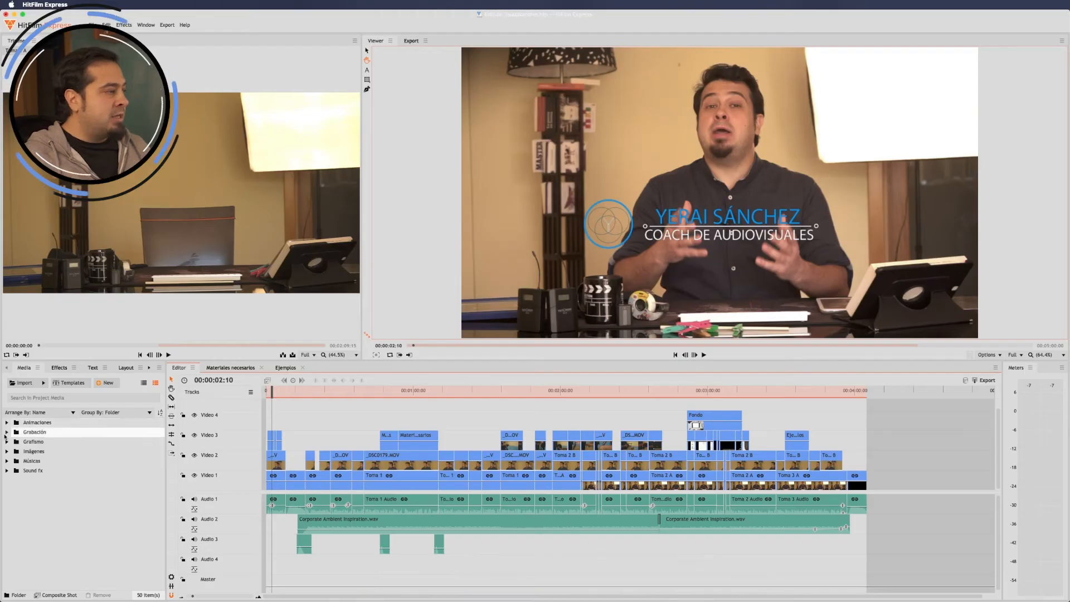
- Open the Toma 1 A recording from the Grabación folder's Cámara A subfolder for trimming
left_click(6, 432)
double_click(33, 453)
left_click(34, 461)
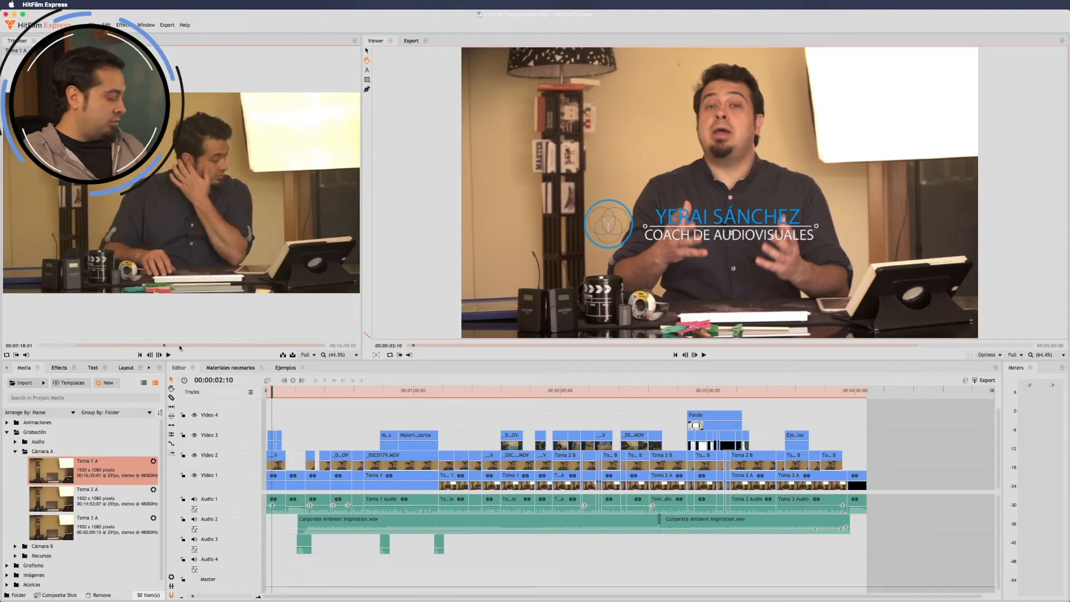
- Set the out point of Toma 1 A at 00:10:06:07 and place the trimmed section on Video 1 past the edit's end
left_click_drag(199, 347, 212, 347)
key("o")
left_click_drag(257, 285, 895, 488)
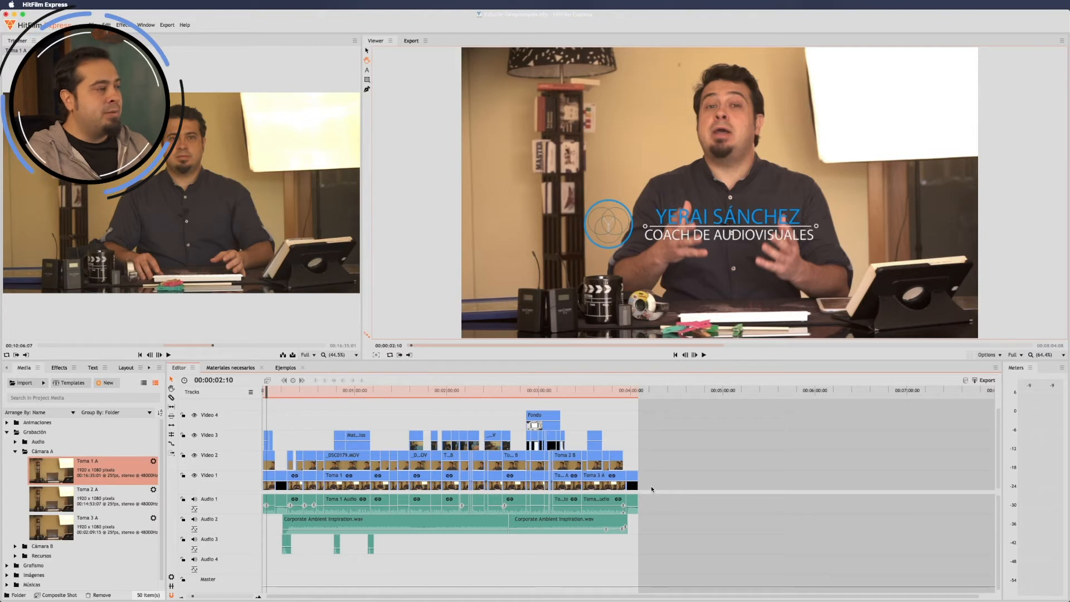
- Try placing Toma 1 A past the edit's end, and move the Video 2 clip at 00:01:13:02 to Video 3 and back
left_click_drag(50, 486, 701, 478)
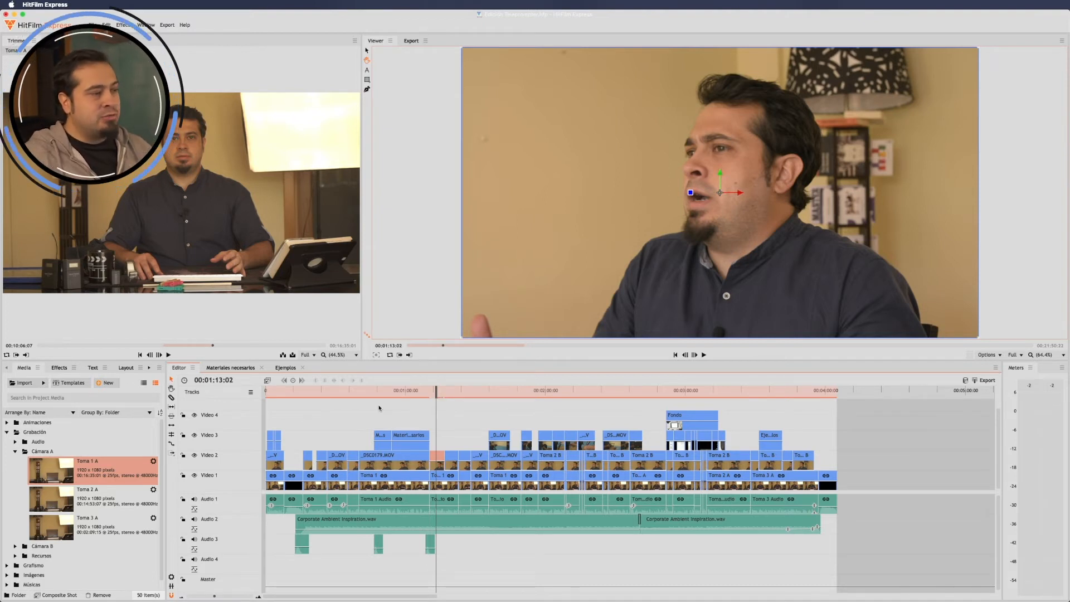
mouse_move(438, 455)
left_mouse_down()
mouse_move(452, 436)
mouse_move(436, 449)
left_mouse_up()
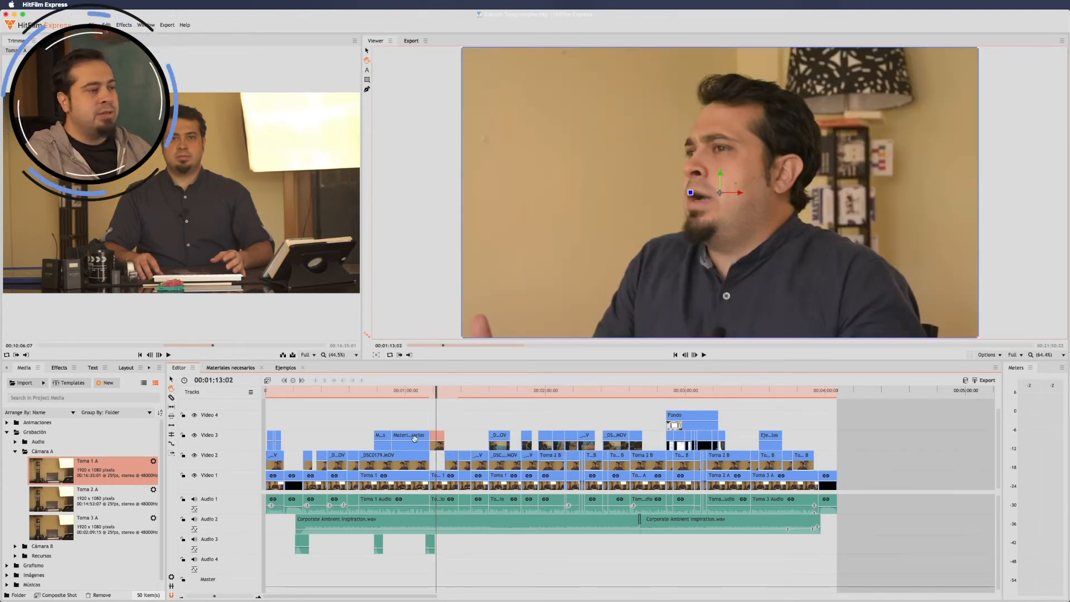
left_click_drag(883, 417, 744, 382)
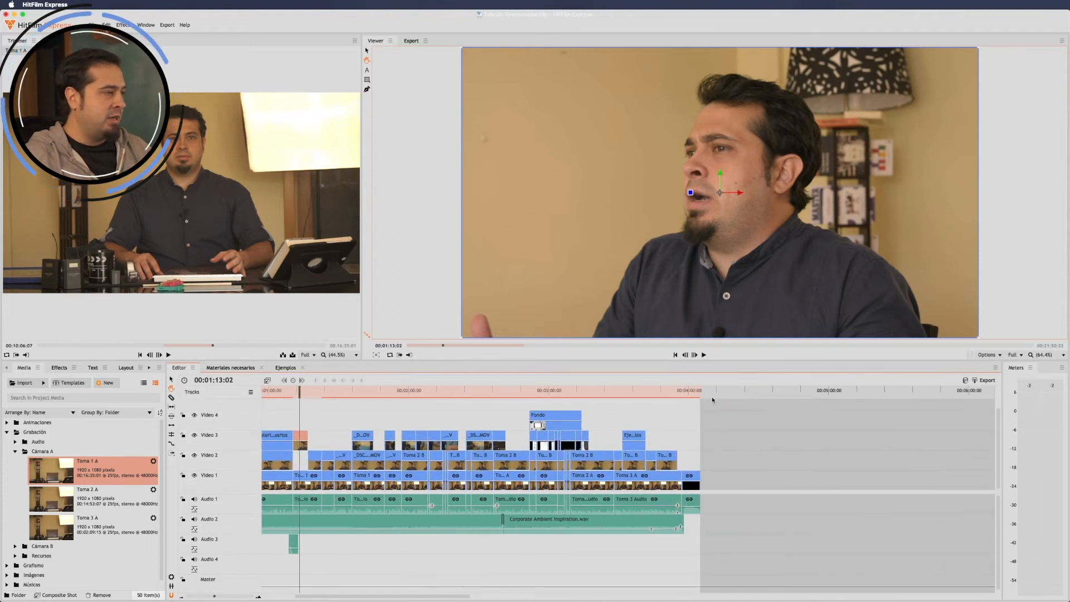
left_click_drag(401, 596, 299, 591)
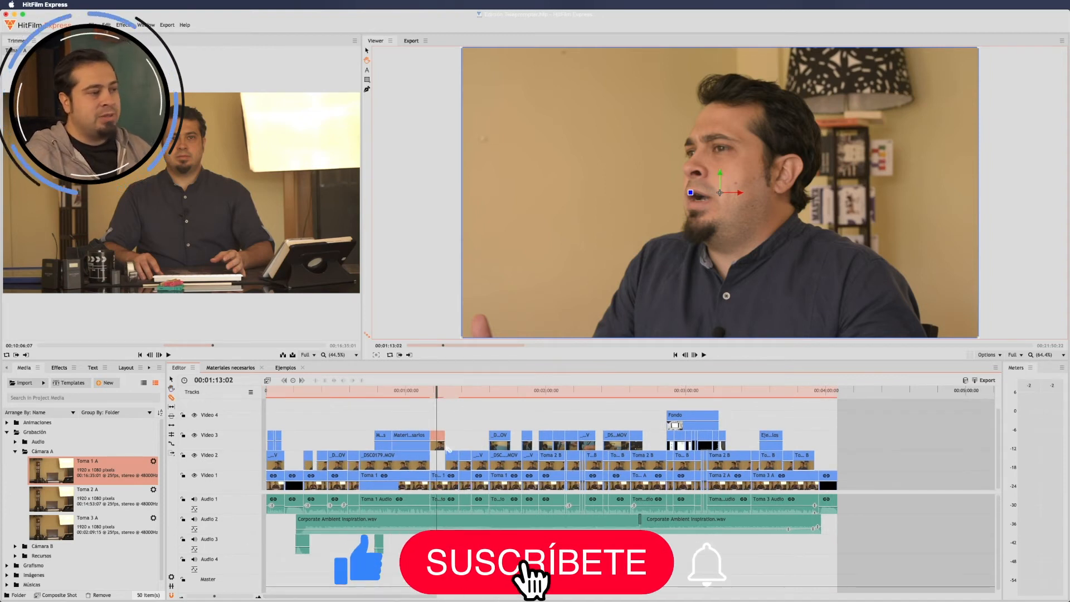
left_click_drag(439, 446, 440, 467)
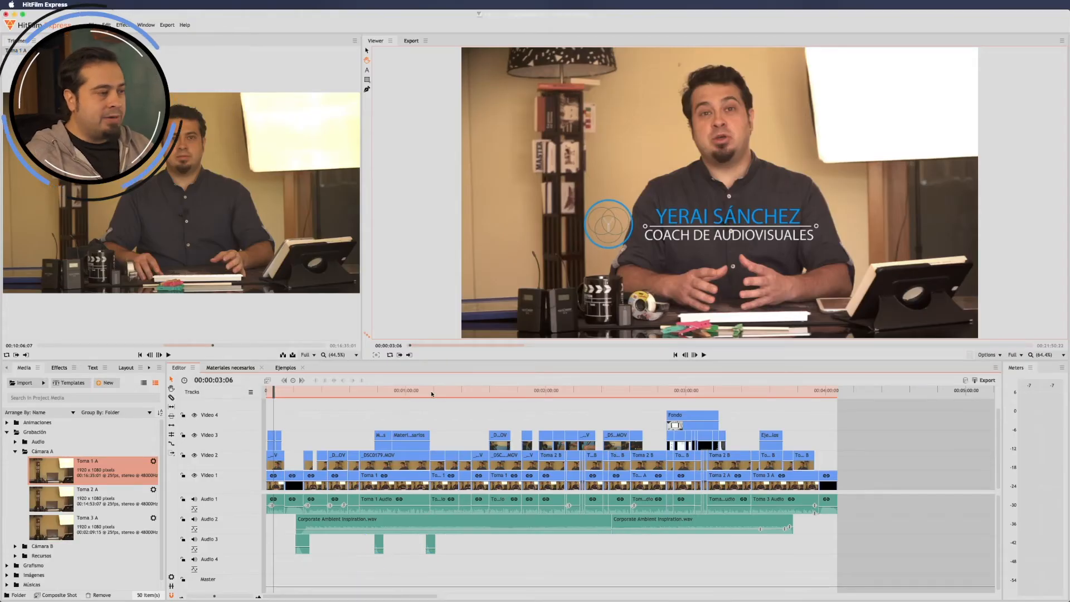
- Scrub the example edit at 00:01:13:06 and around 00:00:48:00 to review the footage in the viewer
left_click(436, 393)
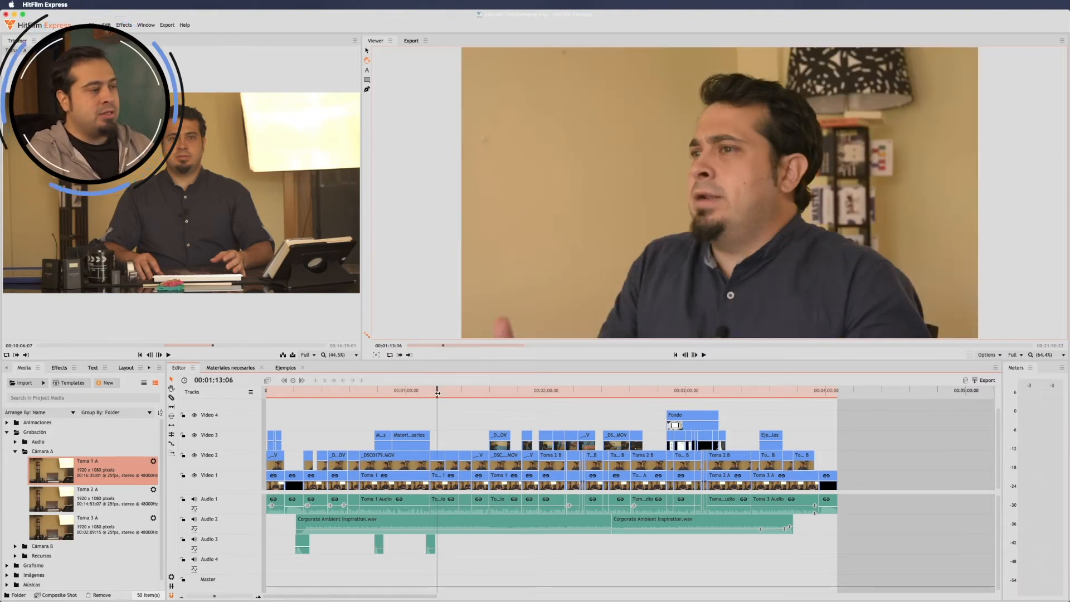
left_click_drag(438, 393, 527, 390)
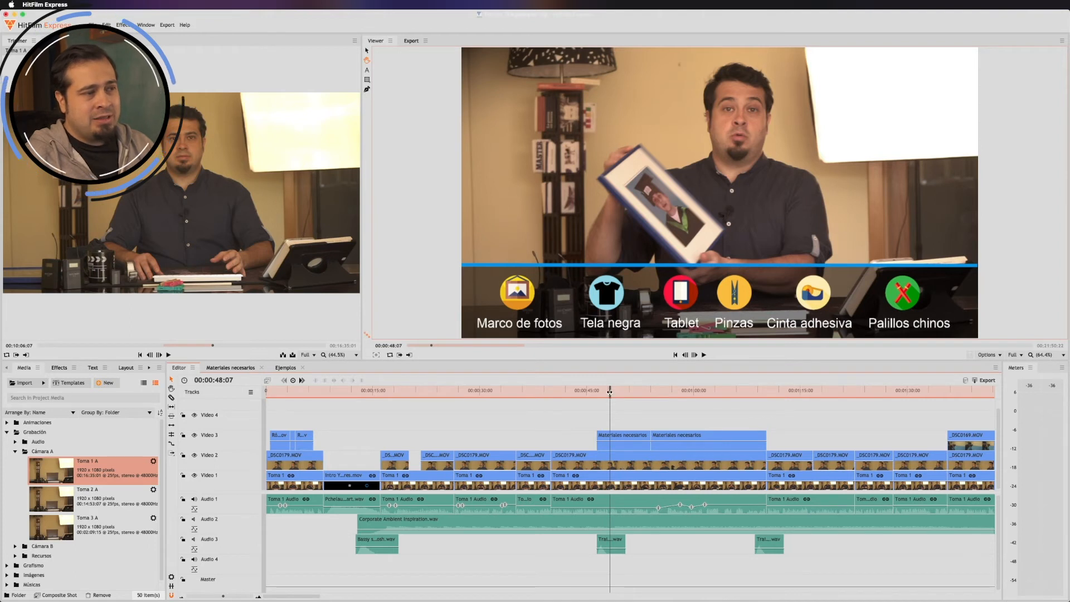
mouse_move(610, 392)
left_mouse_down()
mouse_move(601, 392)
mouse_move(613, 395)
left_mouse_up()
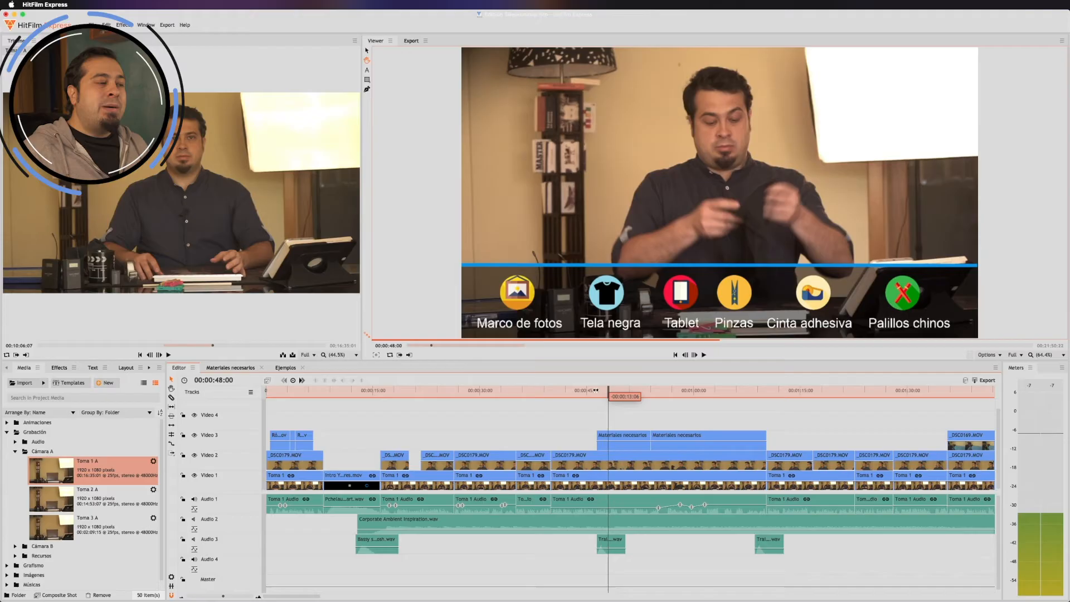
- Add a text box reading "Hola" over the wall beside the presenter, starting at 00:00:38:09
left_click(538, 393)
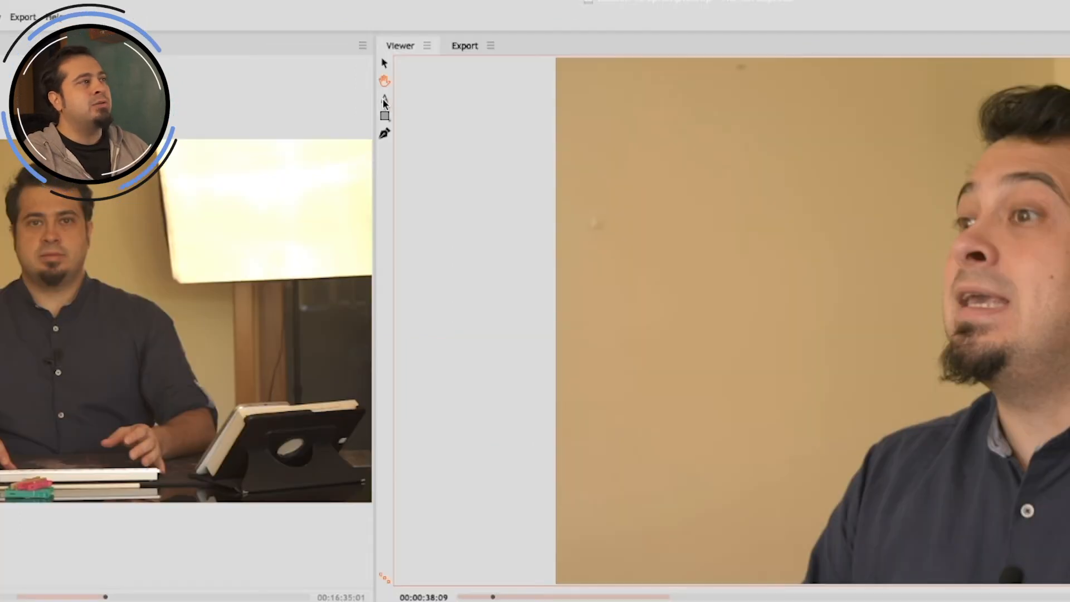
left_click(384, 102)
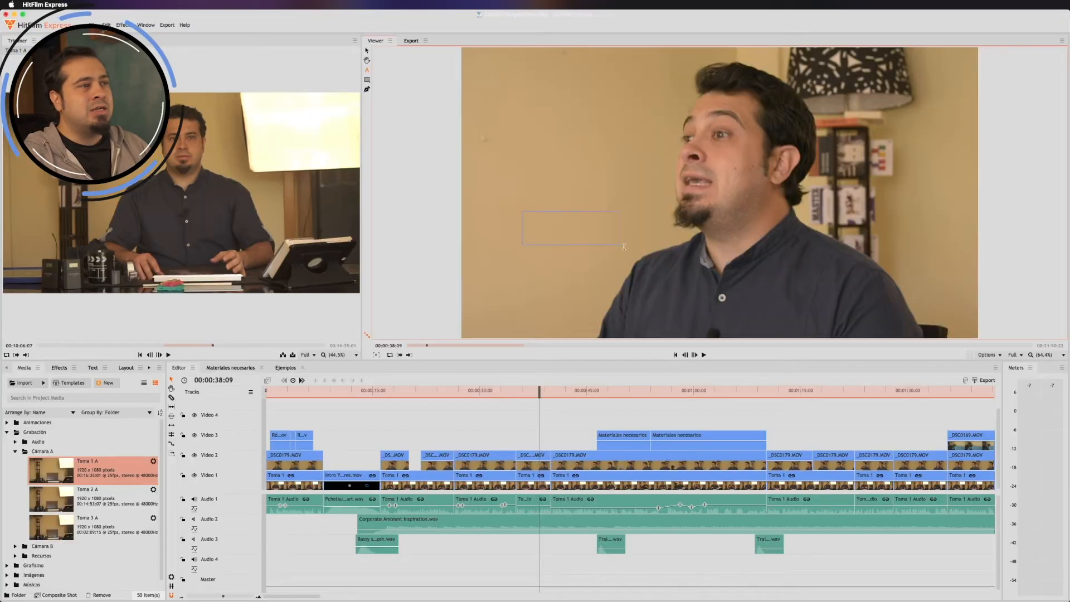
left_click_drag(665, 356, 1004, 461)
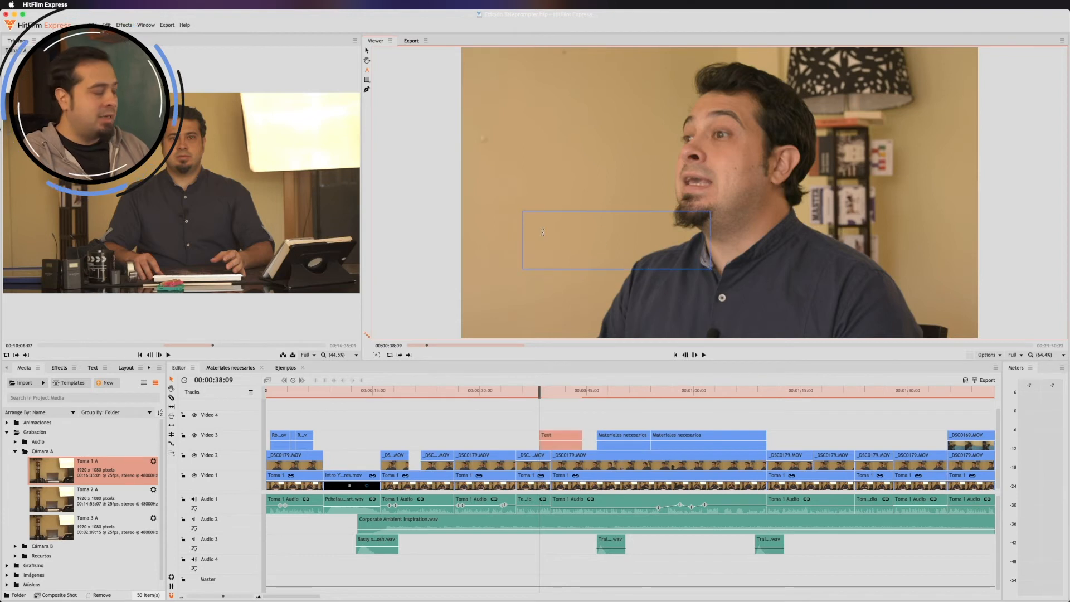
type("Hola")
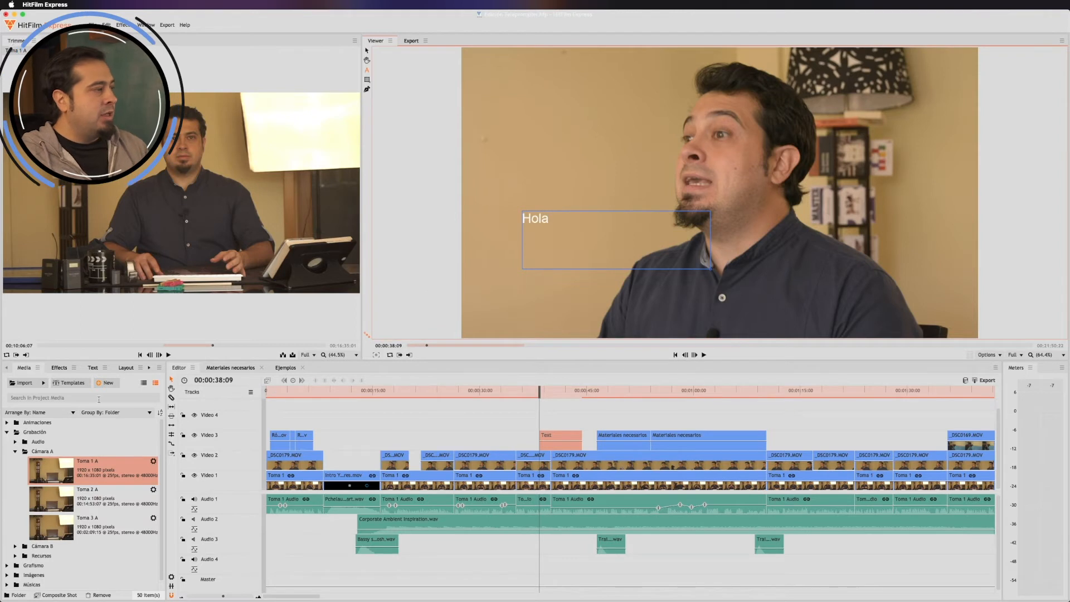
- Format the "Hola" text in Apple Chancery at size 59, centred and in all caps
left_click(94, 367)
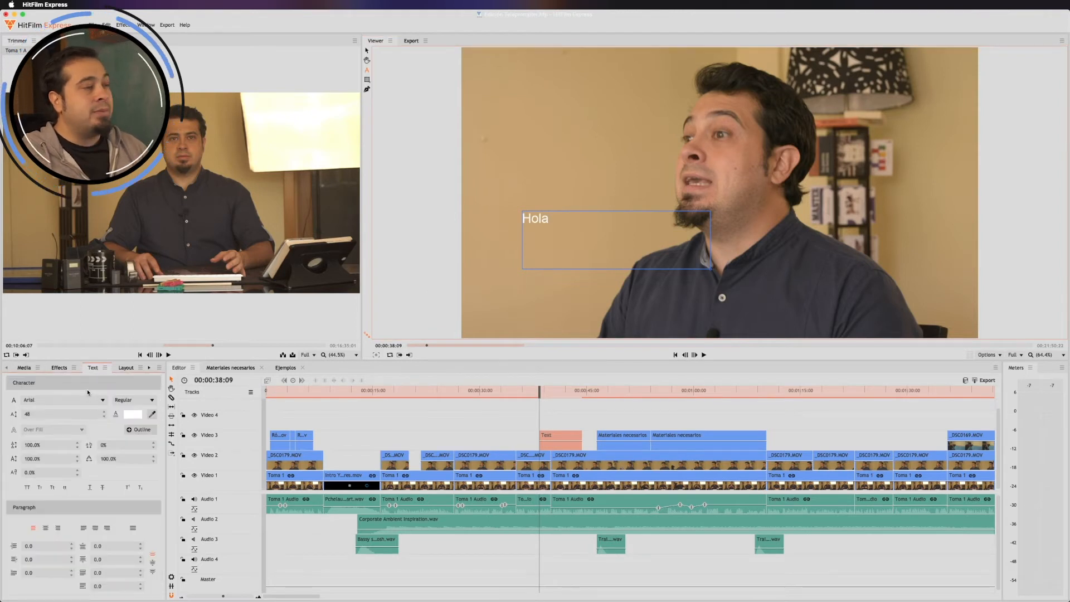
left_click_drag(552, 219, 521, 219)
left_click(45, 400)
left_click(42, 323)
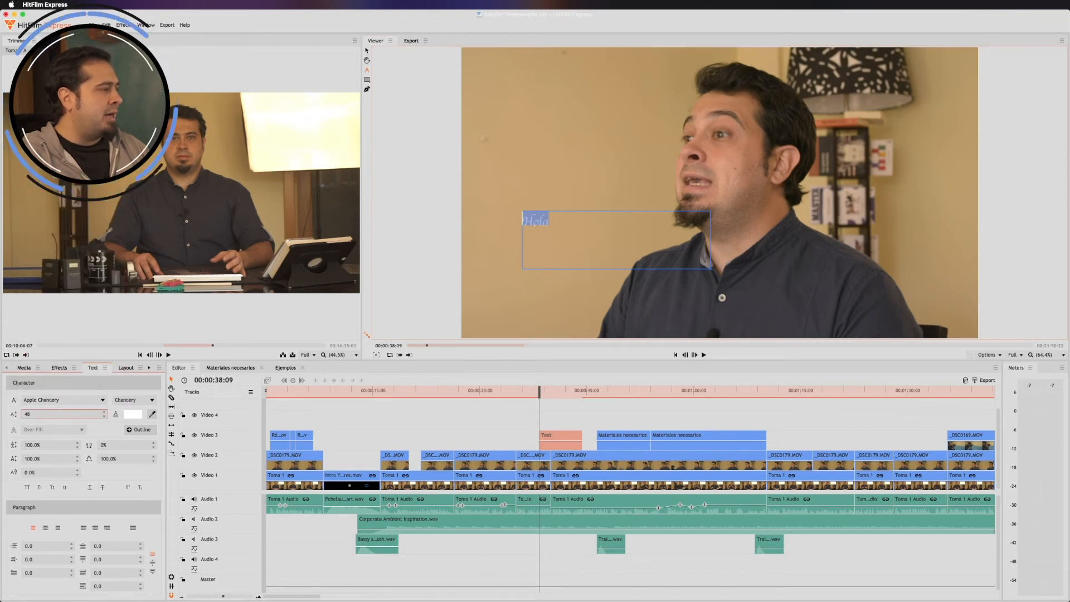
left_click(104, 413)
left_click(104, 413)
left_click(104, 413)
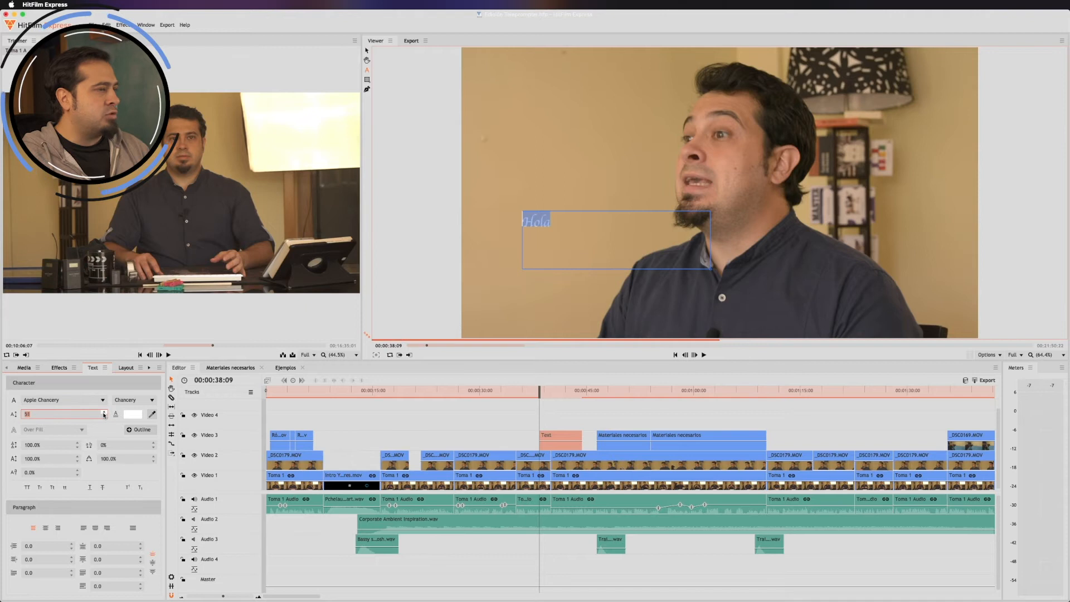
left_click(46, 527)
left_click(28, 488)
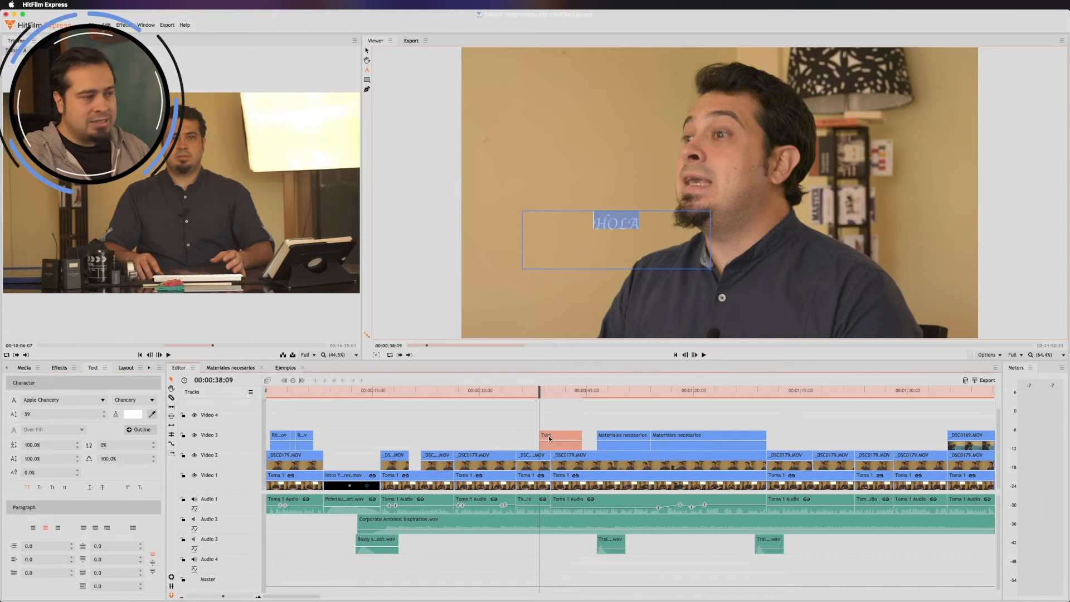
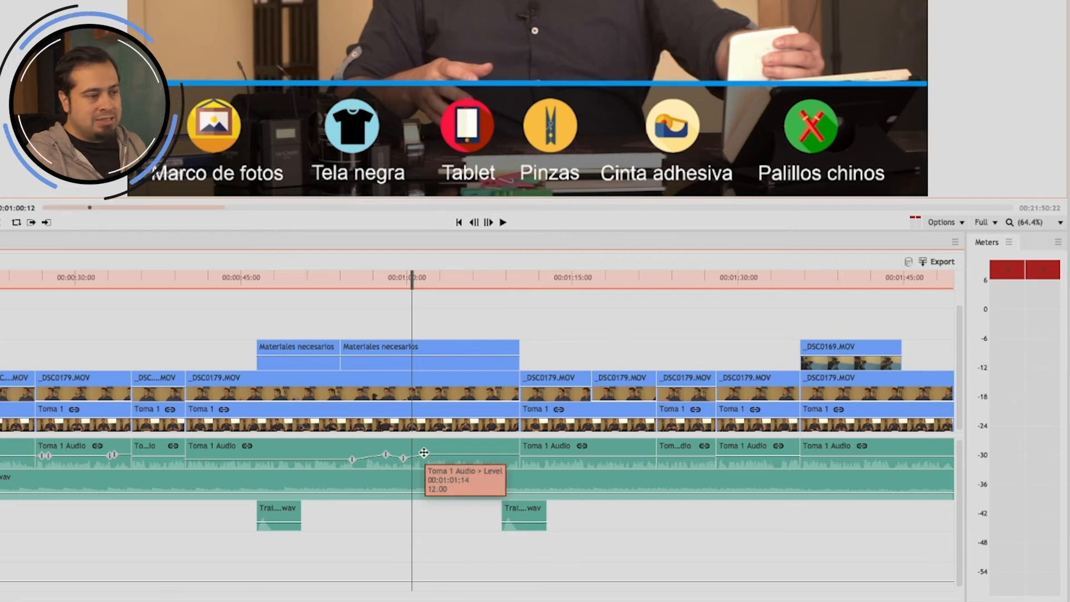
- Try to add a level keyframe to the Toma 1 audio near 00:01:03, and move the playhead back to about 00:00:48
left_click(444, 455, "ctrl")
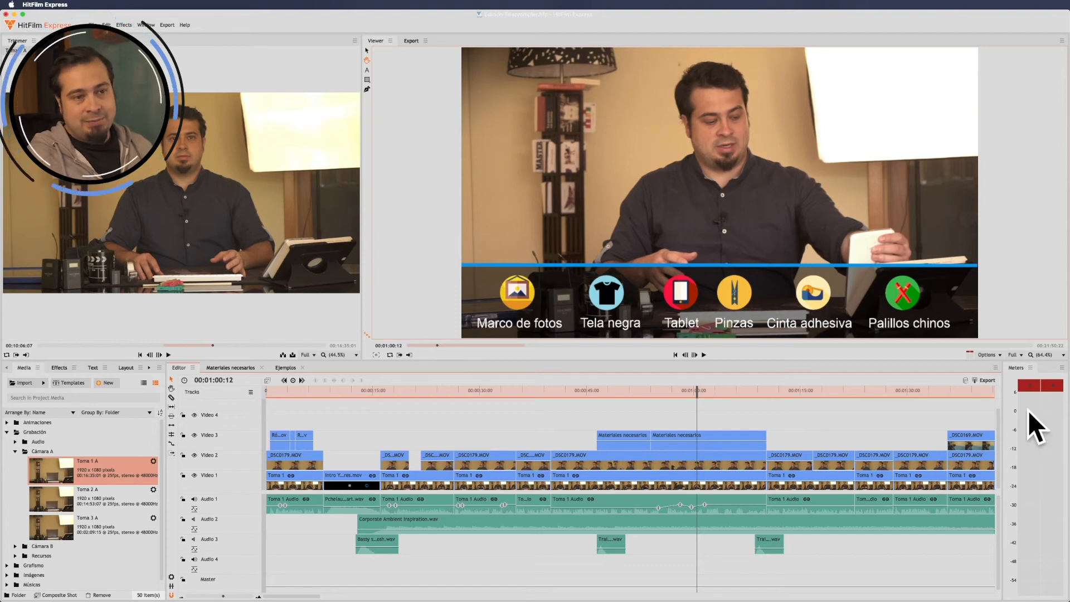
left_click(610, 390)
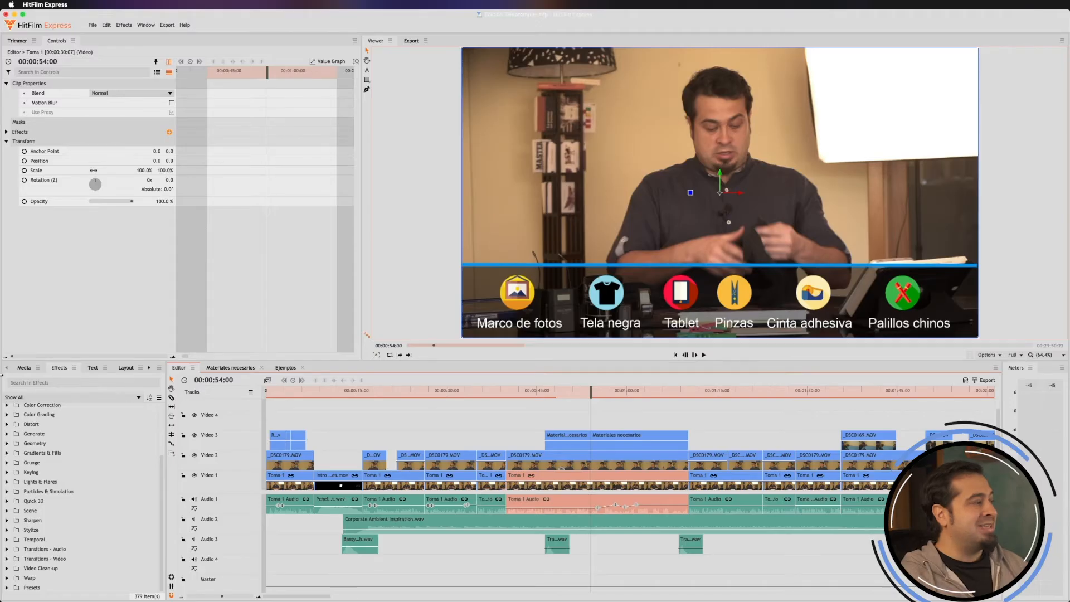
- Review the project media, the effects library, the trimmer and the selected Toma 1 clip's controls
left_click(15, 452)
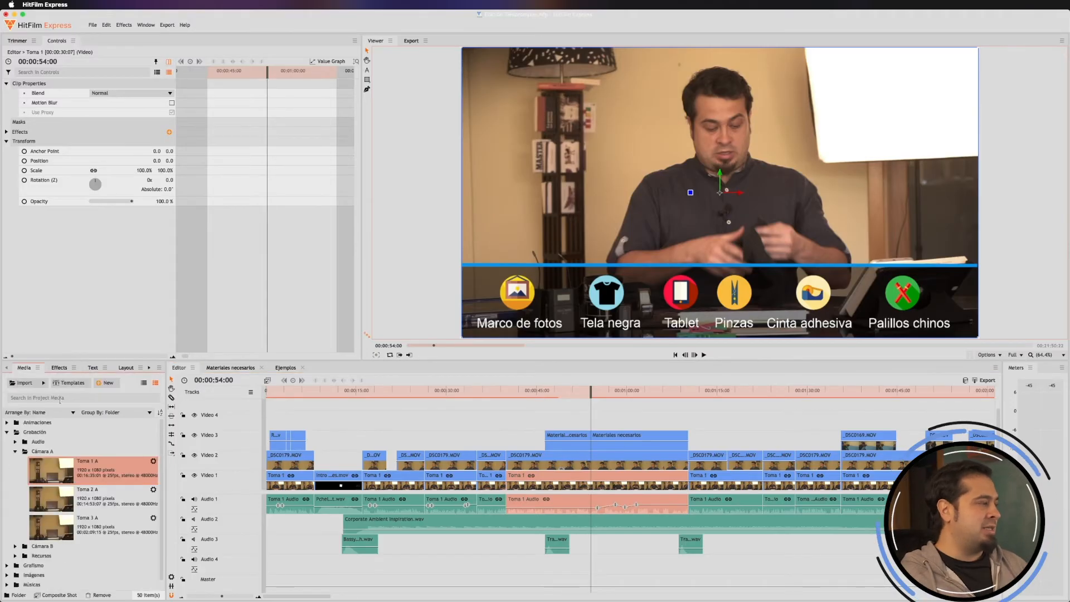
left_click(8, 432)
left_click(60, 368)
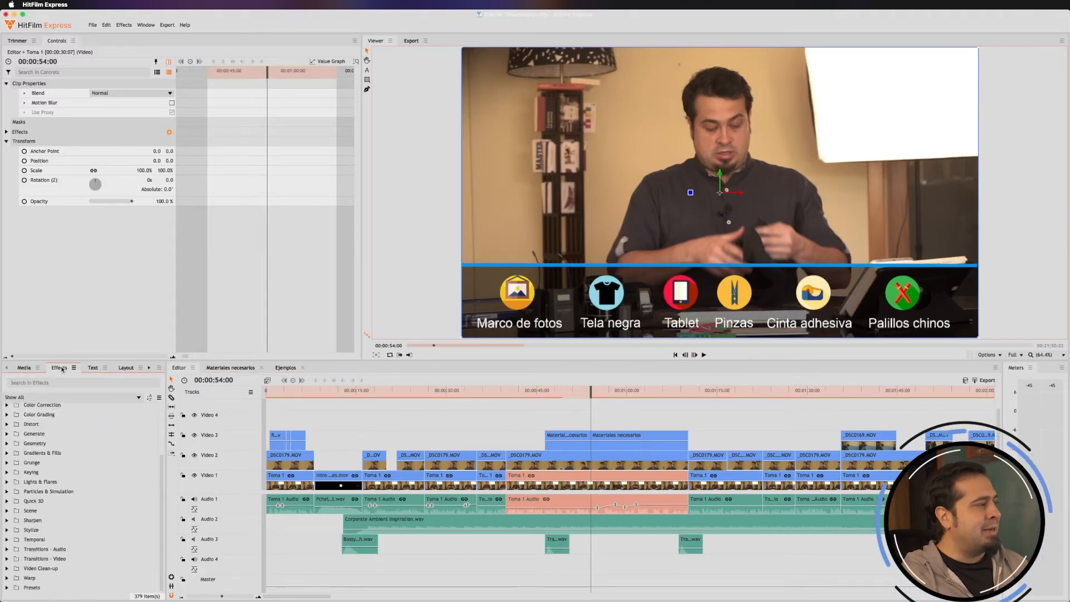
left_click(55, 43)
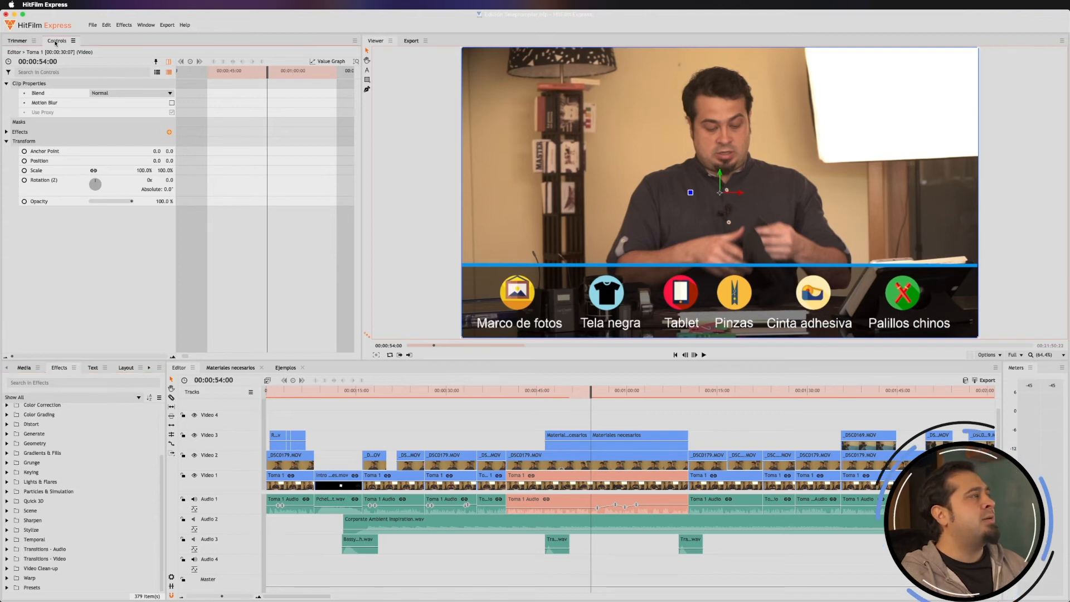
left_click(18, 41)
left_click(57, 41)
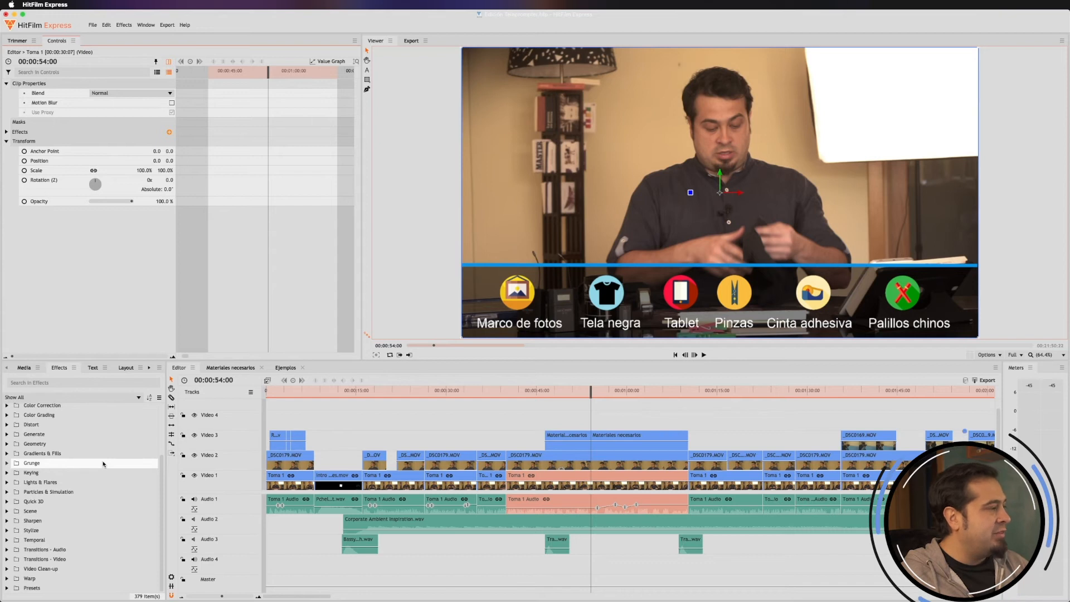
- Browse the effects library and expand the Dissolve group inside Transitions - Video
scroll(103, 464, "up", 3)
scroll(67, 413, "down", 3)
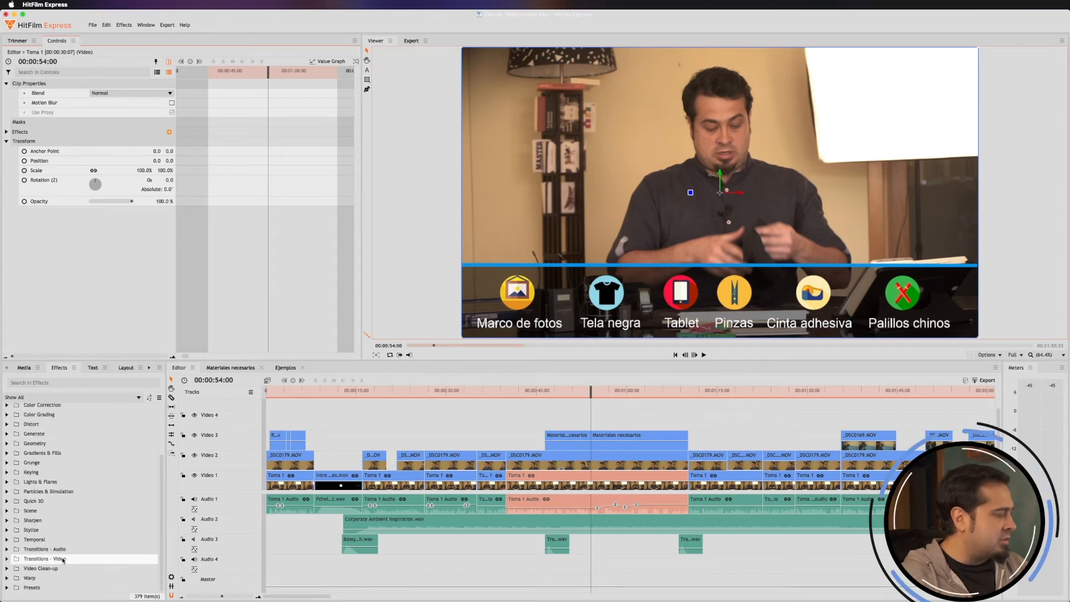
left_click(8, 559)
scroll(61, 552, "down", 2)
double_click(84, 518)
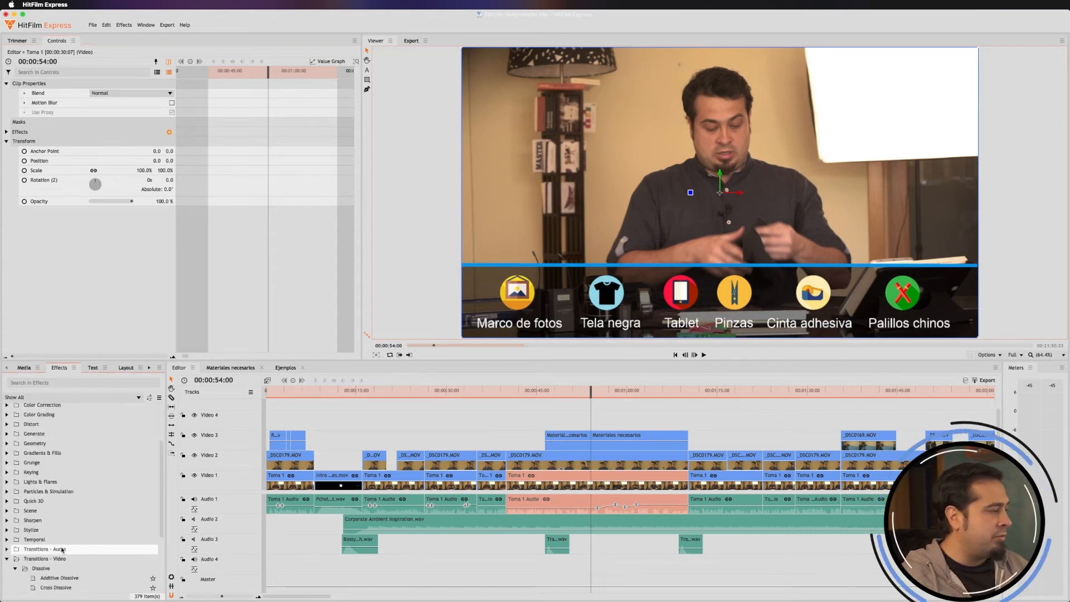
scroll(84, 518, "down", 1)
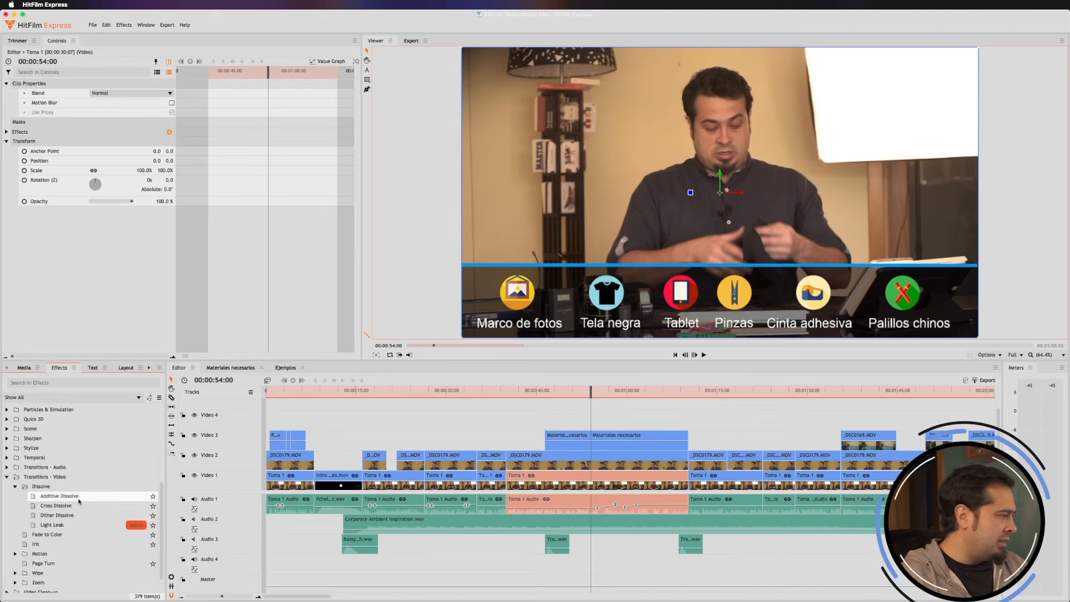
- Apply an Additive Dissolve between the two Materiales necesarios clips on Video 3 and play it back
left_click(69, 499)
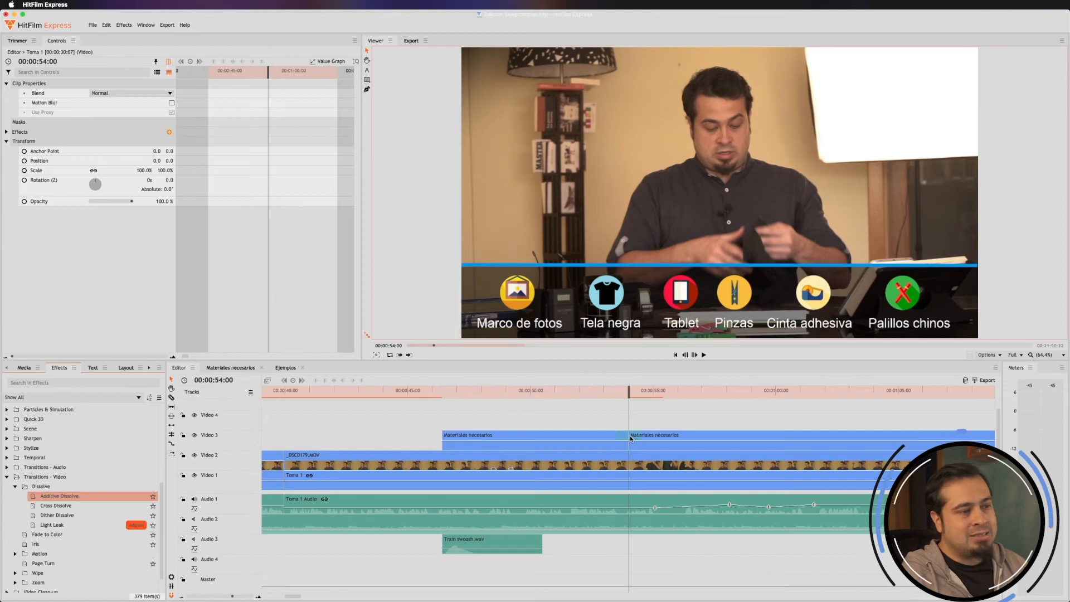
left_click_drag(630, 436, 629, 436)
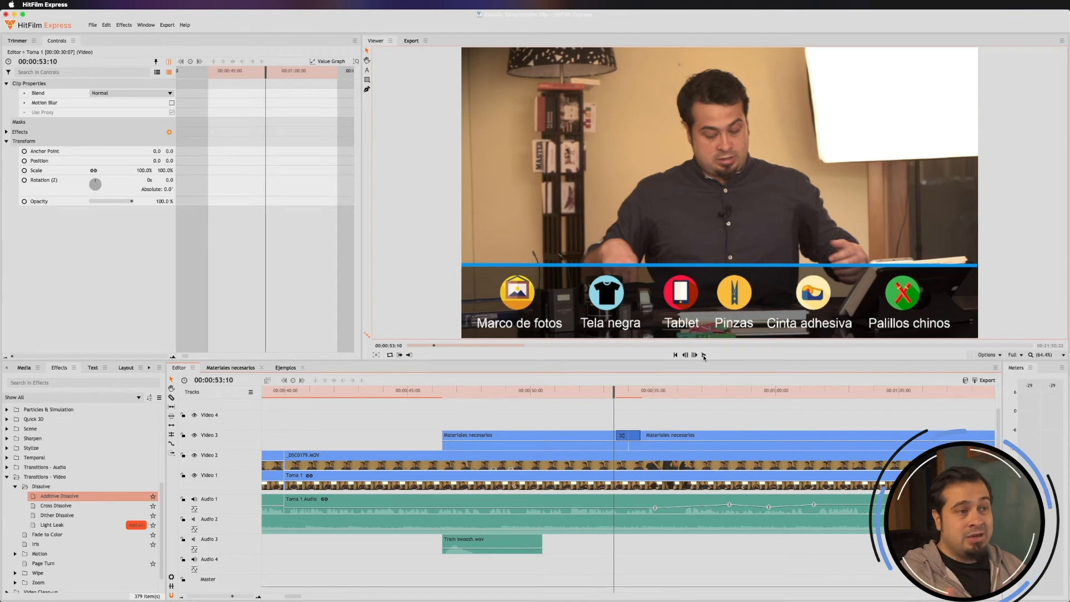
left_click(703, 355)
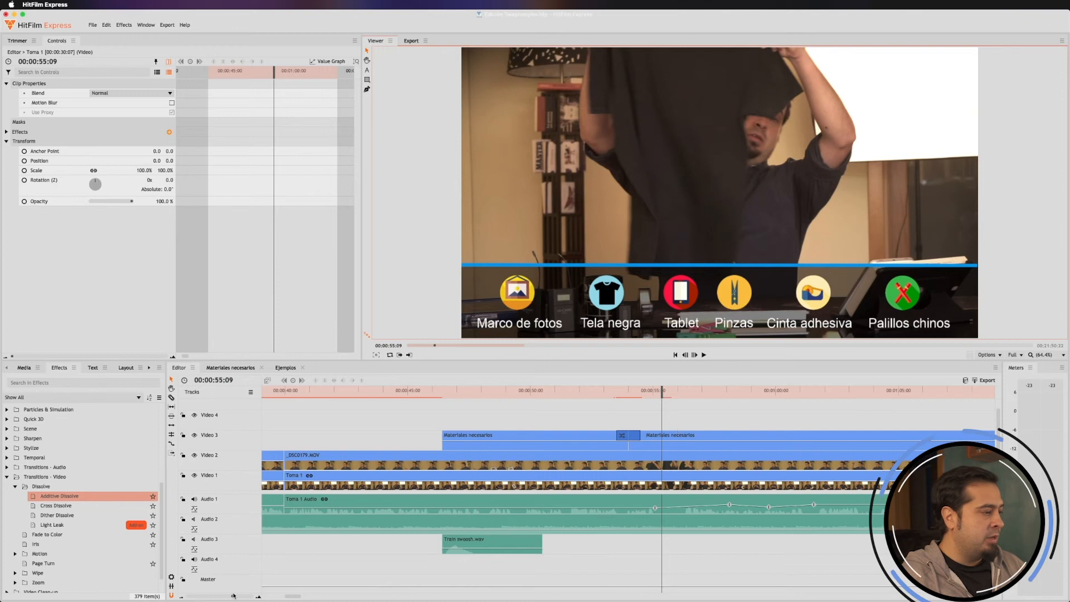
- Apply an Additive Dissolve between the _DSC0169.MOV and _DSC0171.MOV clips on Video 3 and scrub through it to 00:02:03:01
left_click_drag(232, 595, 213, 596)
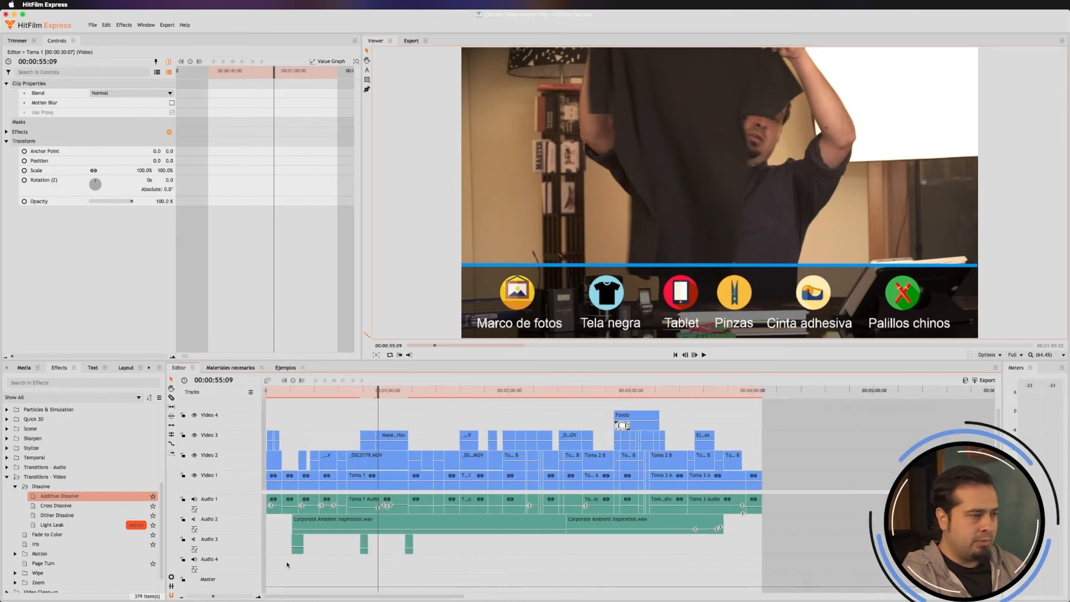
left_click(520, 390)
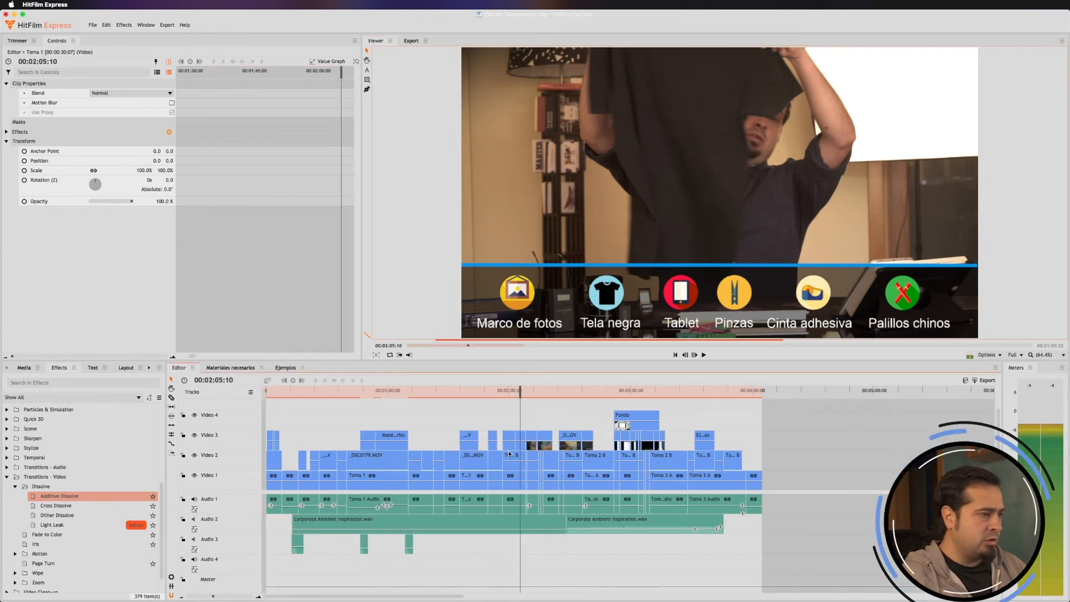
left_click_drag(213, 596, 234, 596)
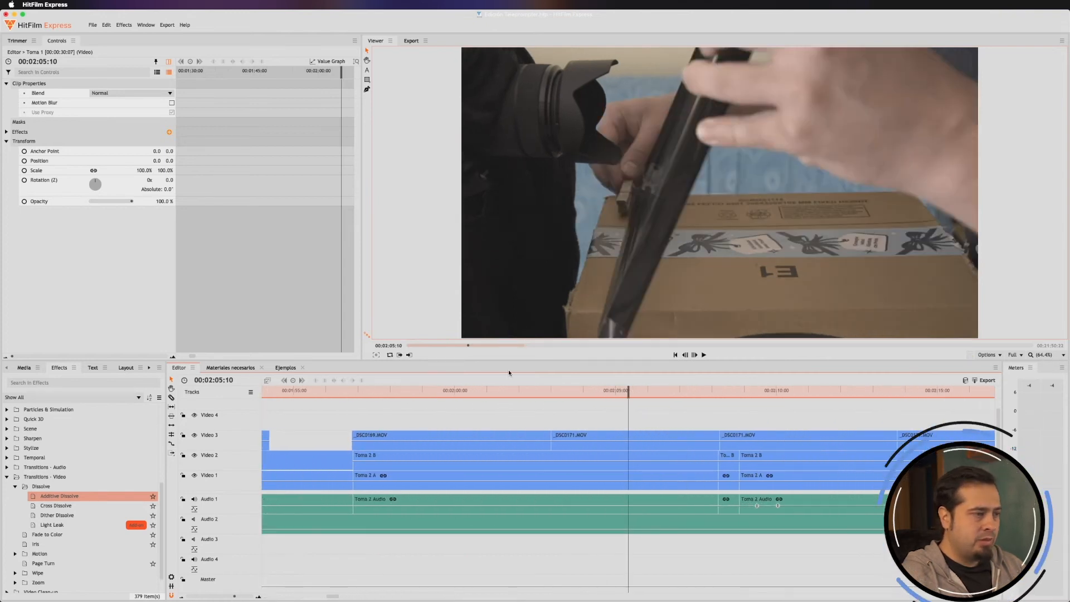
left_click(545, 390)
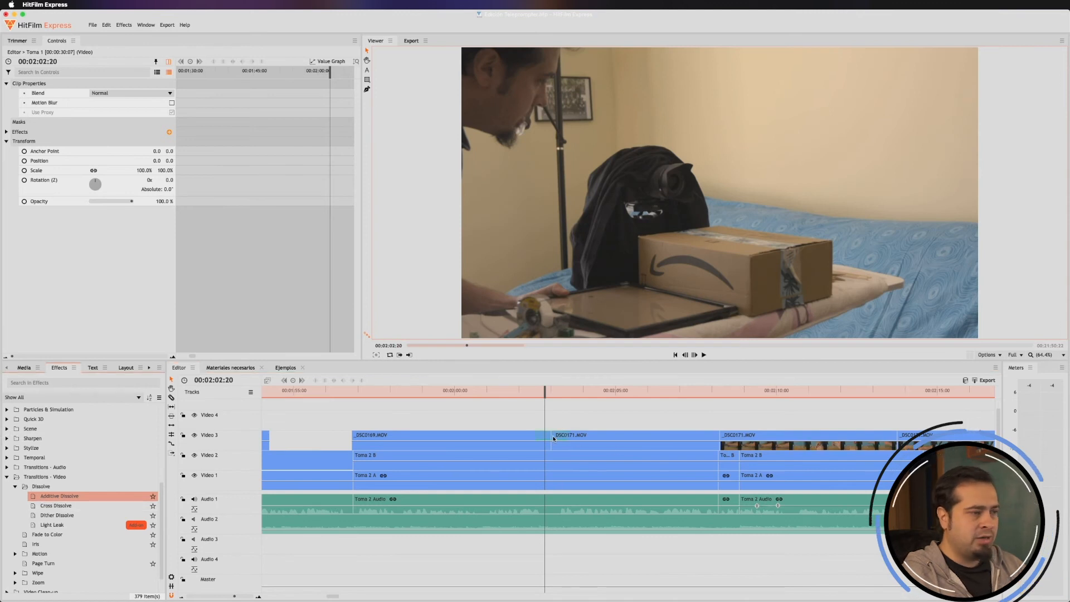
left_click_drag(554, 439, 554, 439)
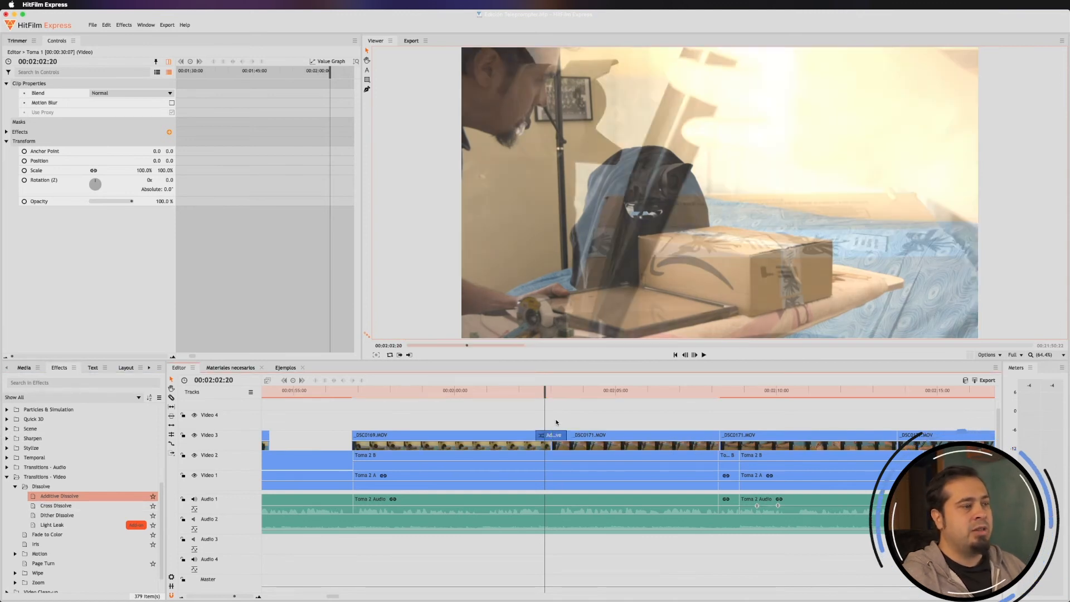
mouse_move(545, 395)
left_mouse_down()
mouse_move(531, 397)
mouse_move(576, 397)
mouse_move(553, 397)
left_mouse_up()
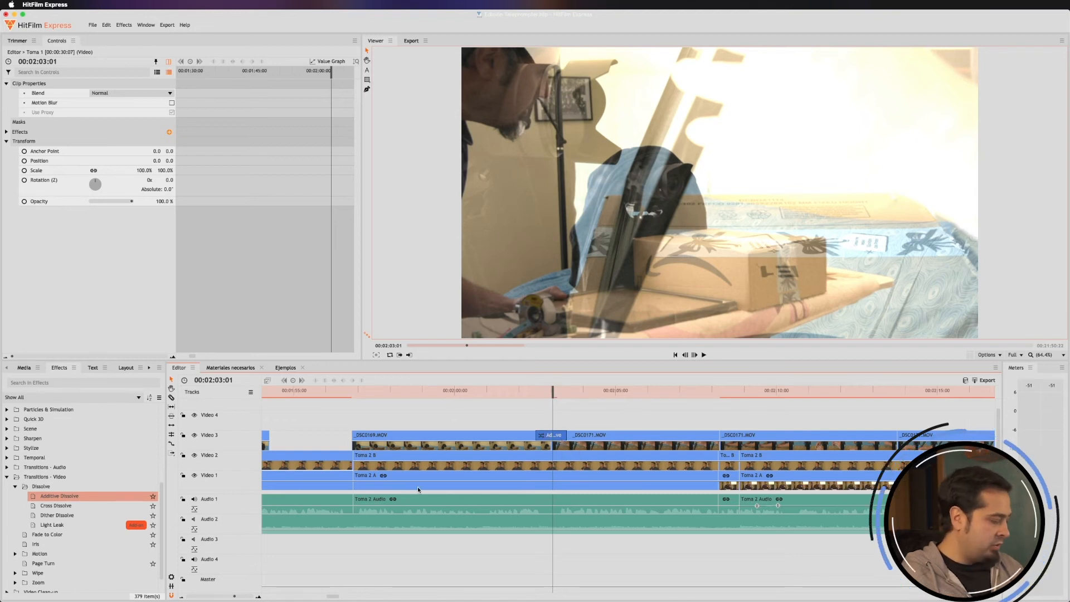
- Replace the dissolve between the _DSC0169.MOV and _DSC0171.MOV clips on Video 3 with Fade to Color and preview it at 00:02:03:03
left_click(56, 536)
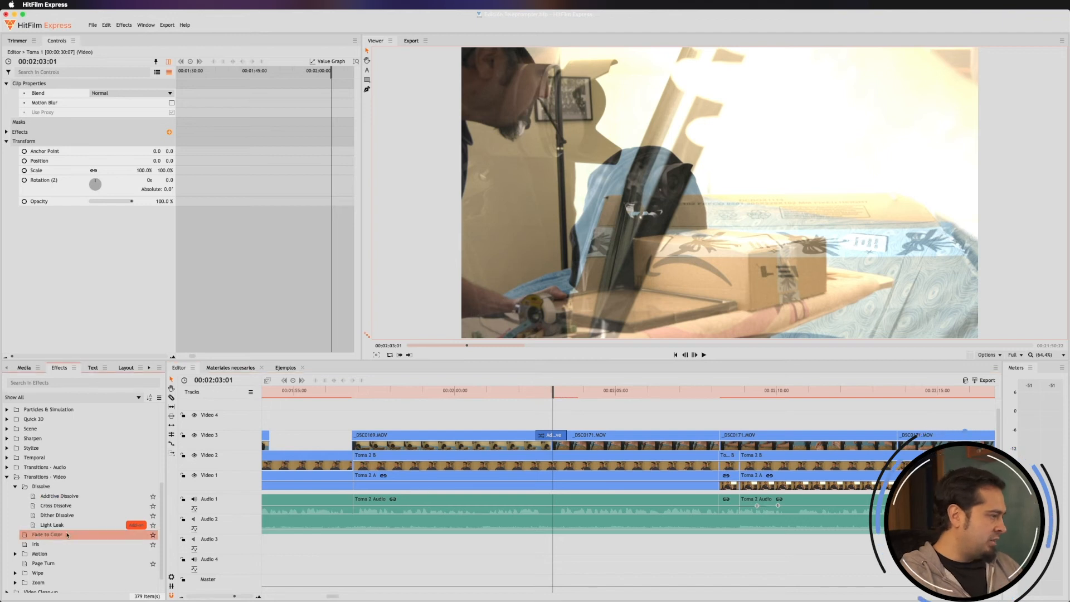
left_click_drag(572, 439, 554, 437)
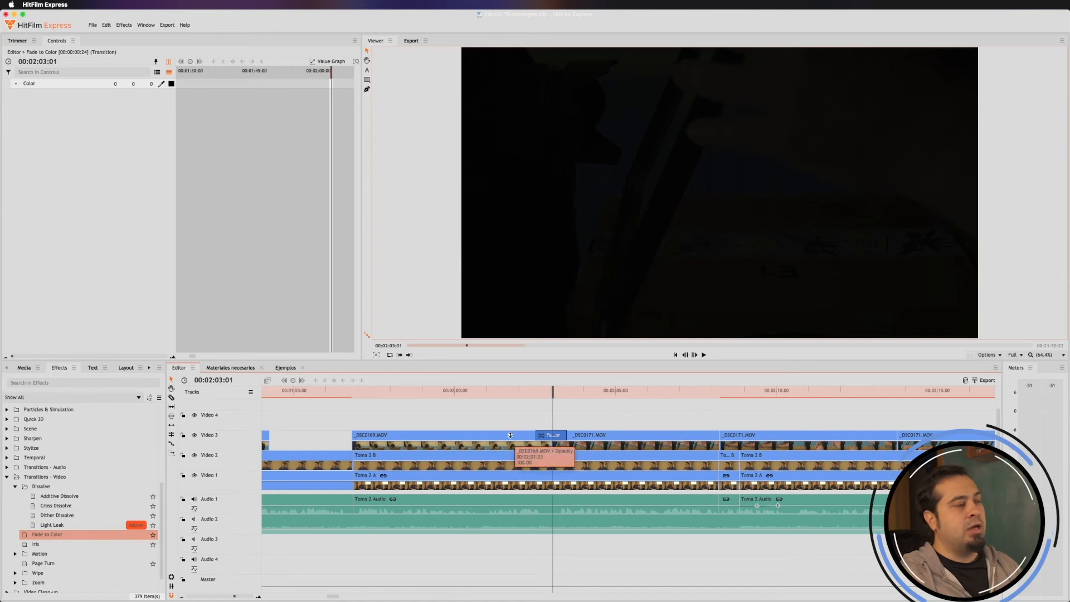
left_click_drag(539, 397, 555, 401)
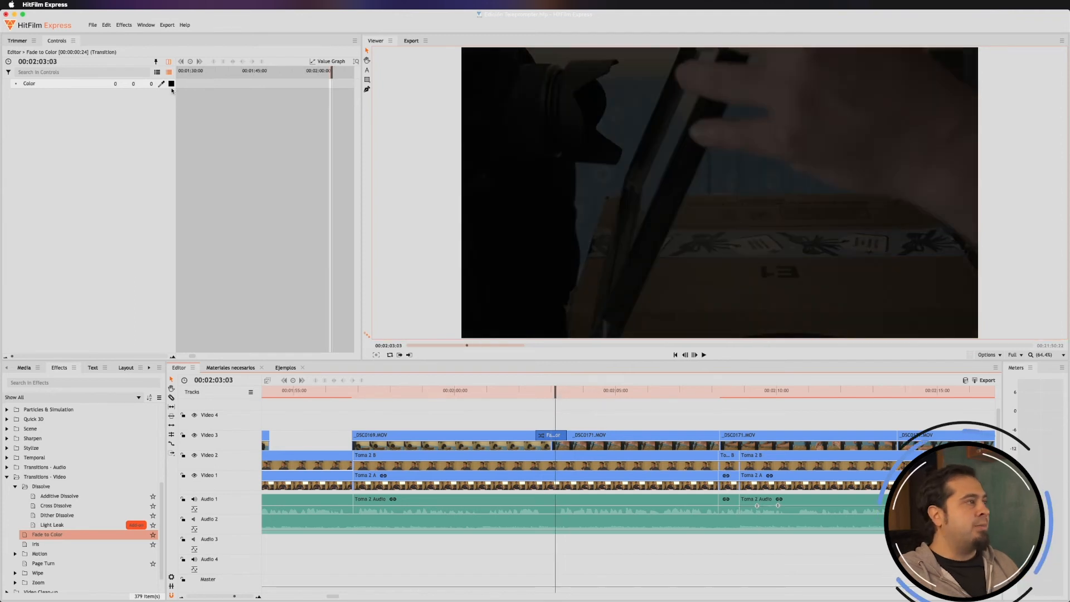
- Set the Fade to Color transition's color to bright yellow
left_click(171, 84)
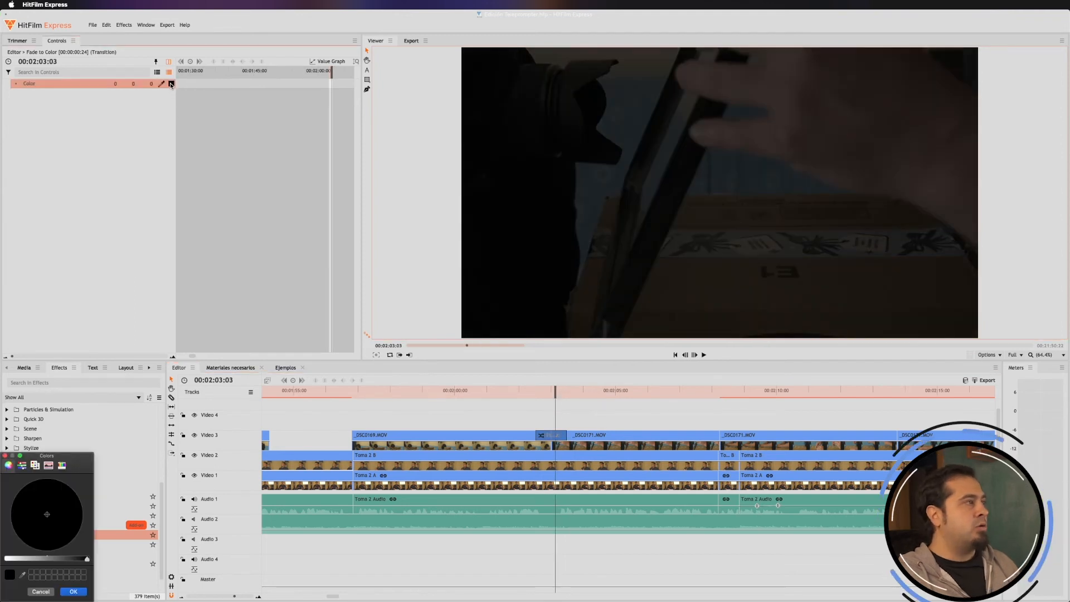
left_click(49, 559)
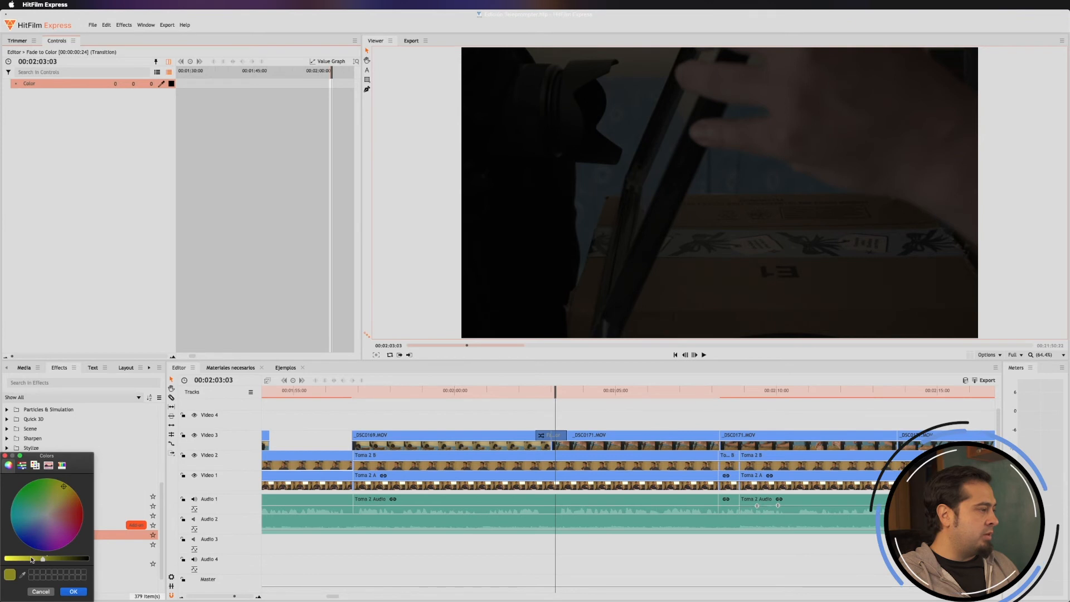
left_click_drag(32, 559, 3, 559)
left_click(74, 591)
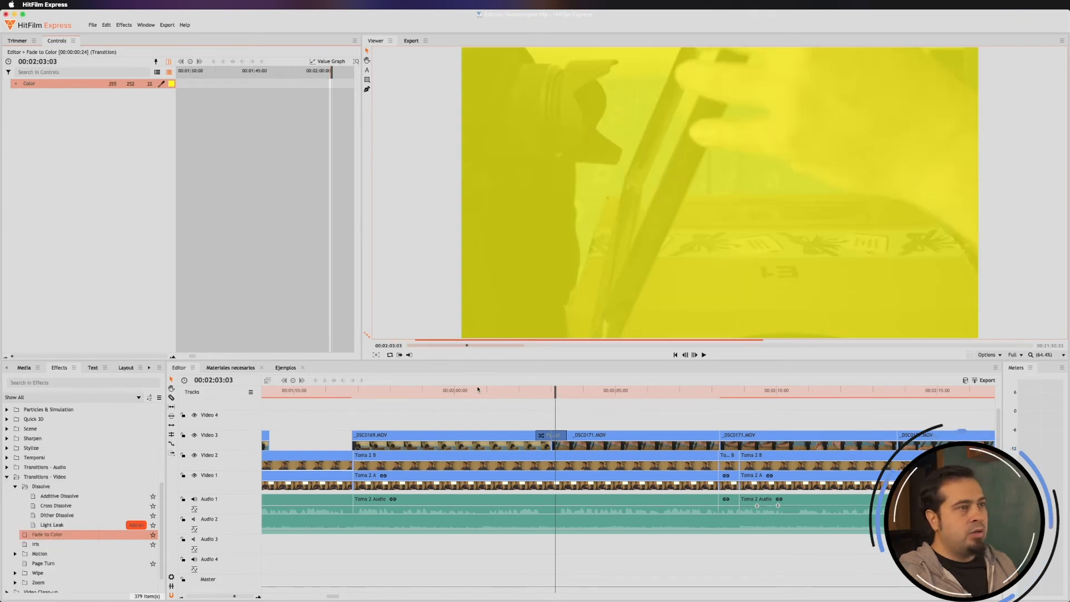
- Scrub through the yellow fade to 00:02:04:01 and delete the transition from between the two clips
left_click_drag(552, 393, 583, 397)
left_click(560, 437)
key("Delete")
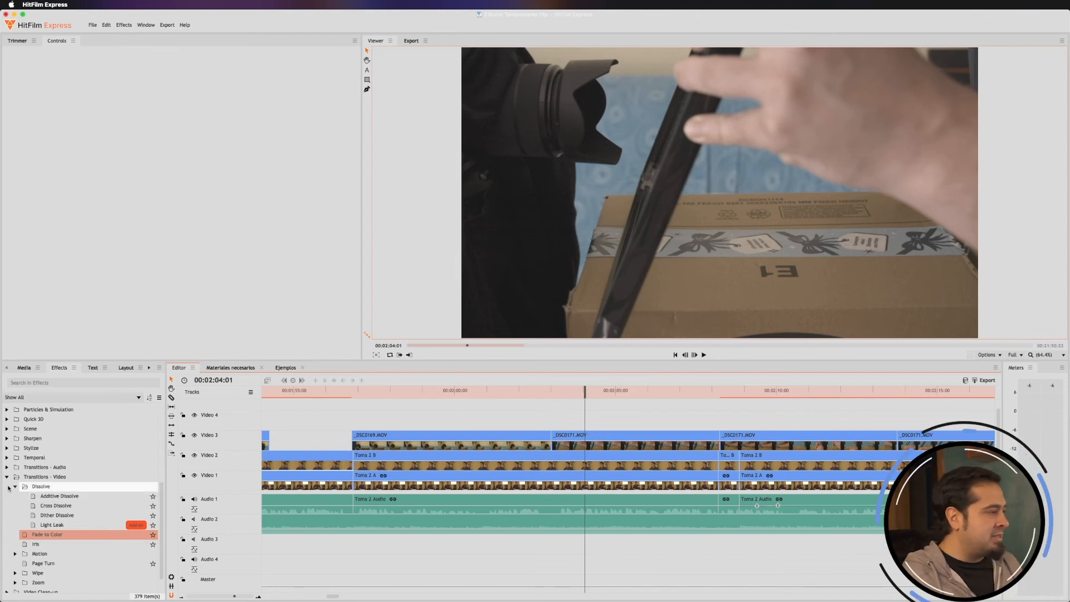
- Collapse the Dissolve and video transition groups, and examine the effects in the Behavior, Channel and Blurs groups
left_click(15, 488)
left_click(6, 491)
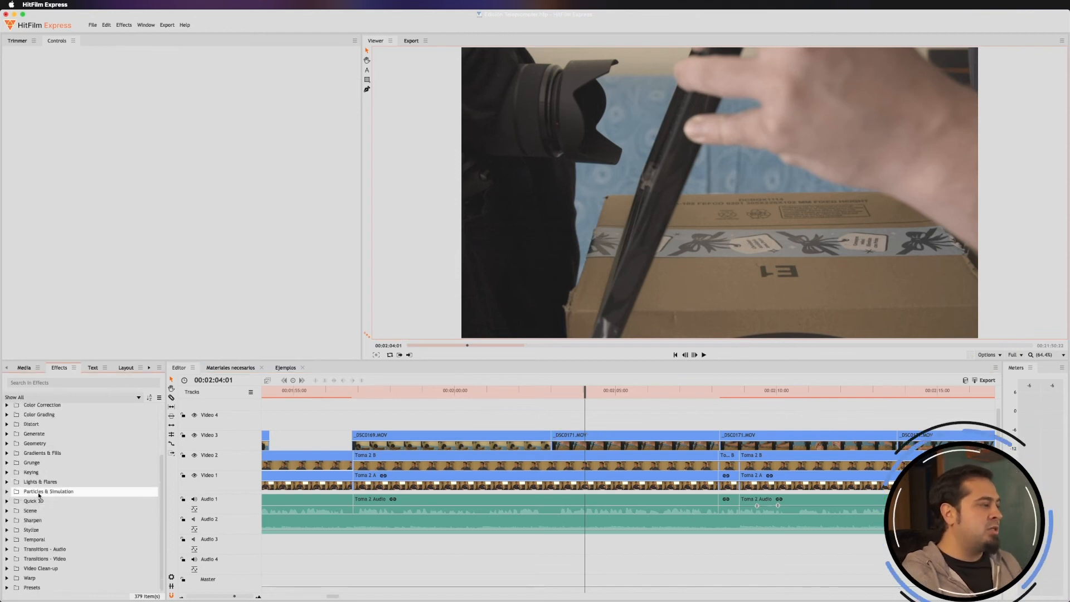
scroll(108, 490, "up", 3)
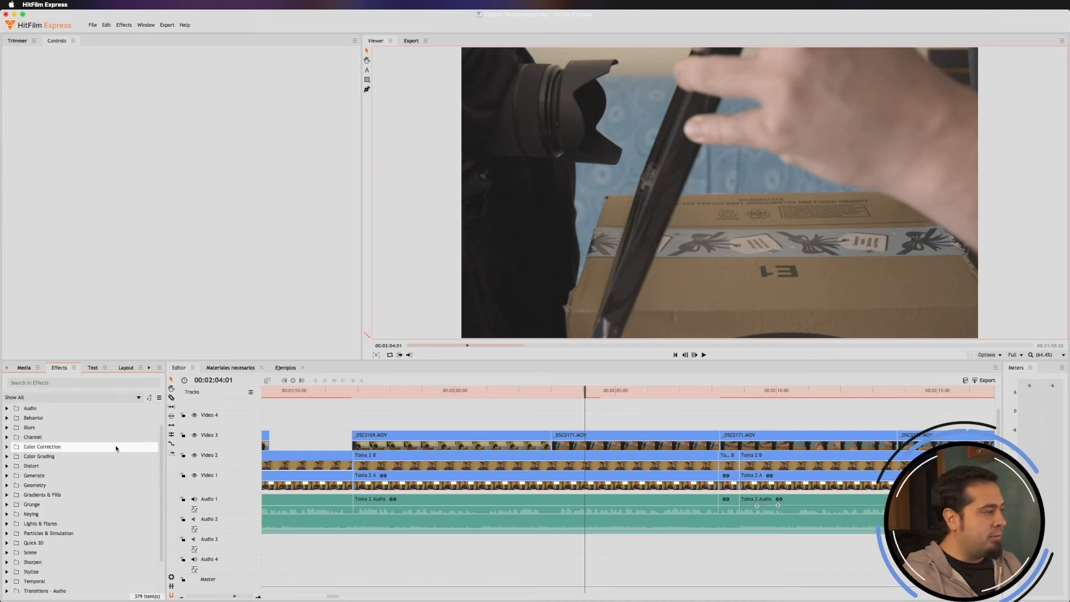
left_click(6, 428)
left_click(6, 428)
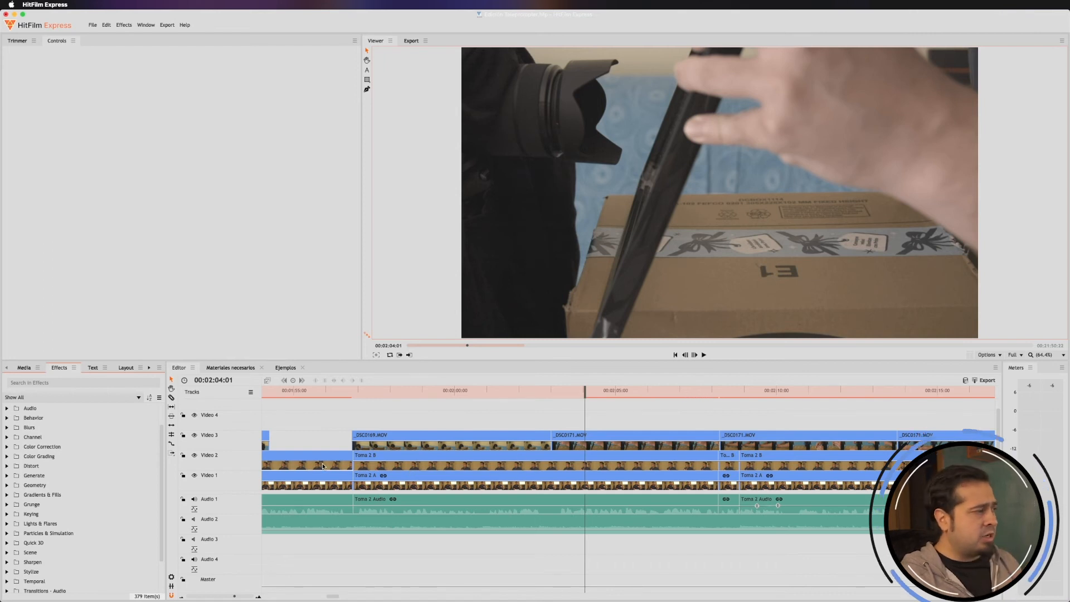
left_click(6, 419)
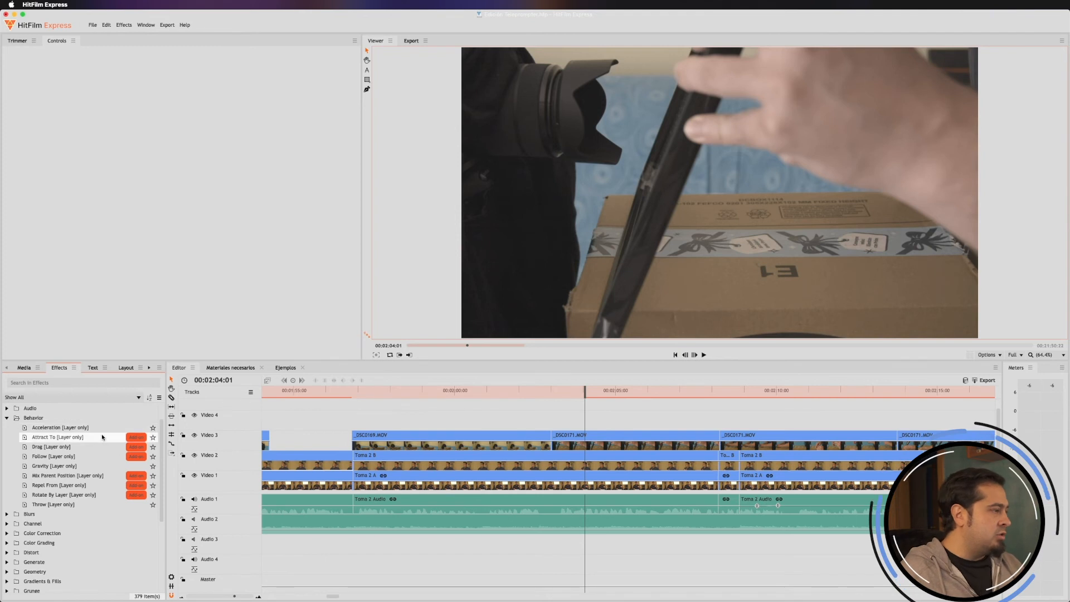
left_click(6, 418)
left_click(7, 437)
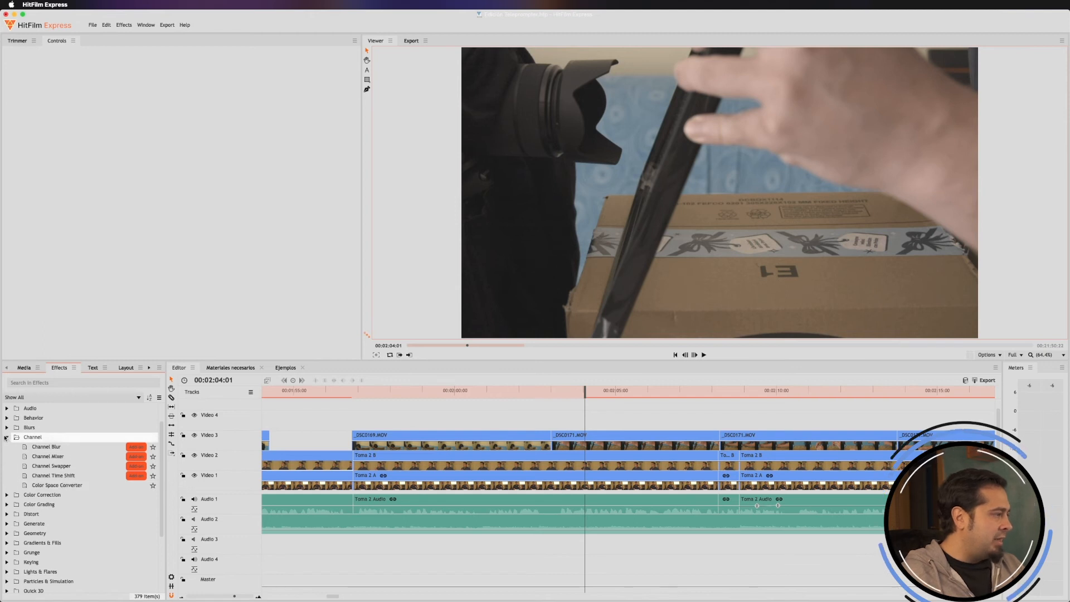
left_click(6, 428)
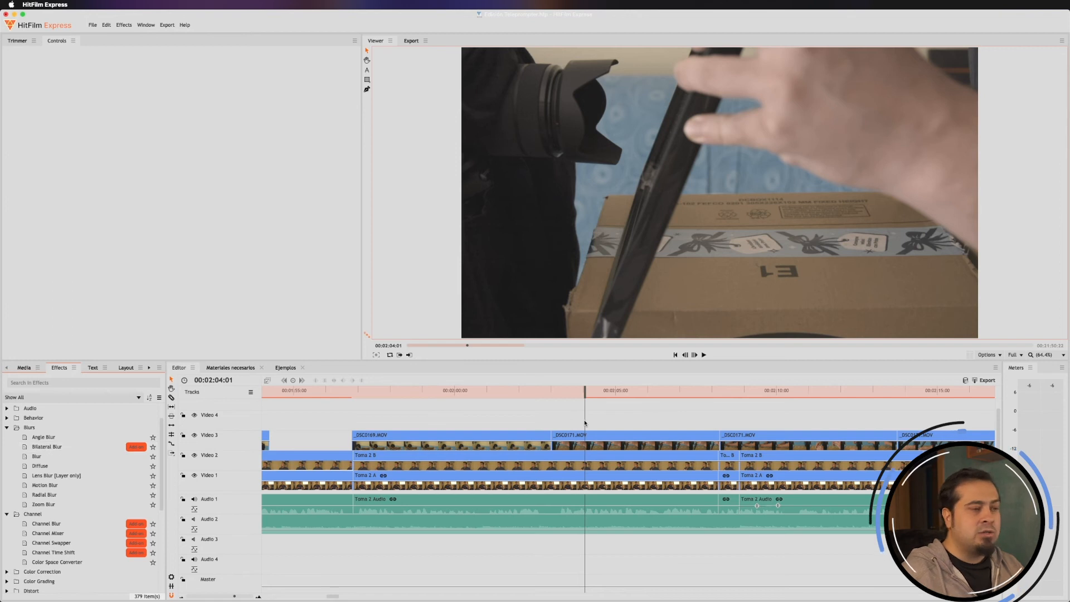
- Move the playhead to 00:02:03:23 and apply the Blur effect to the _DSC0171.MOV clip there on Video 3
left_click_drag(584, 395, 580, 395)
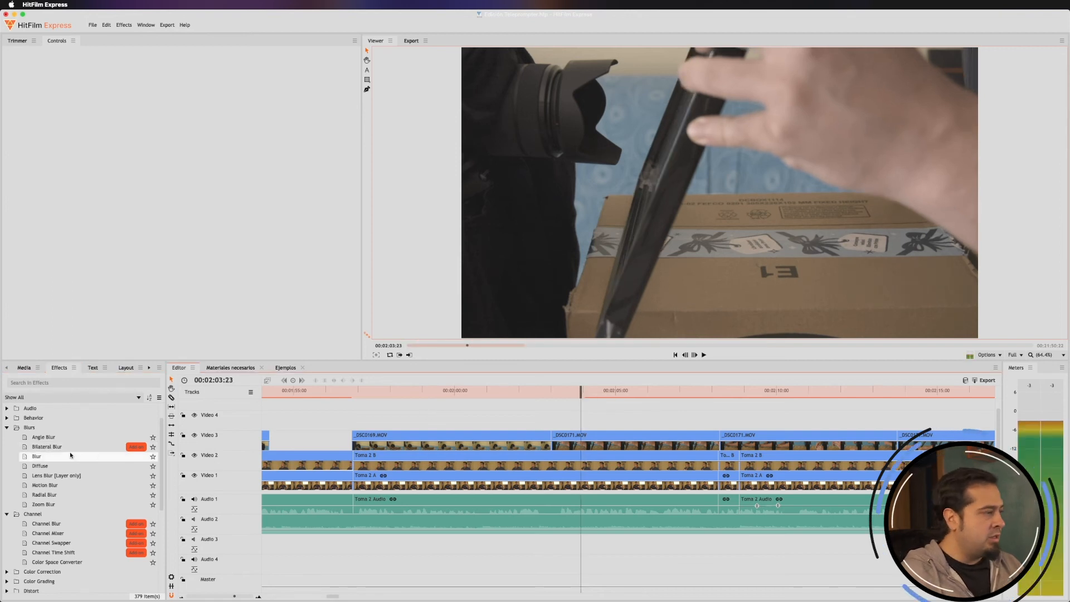
left_click(611, 445)
left_click_drag(156, 447, 585, 443)
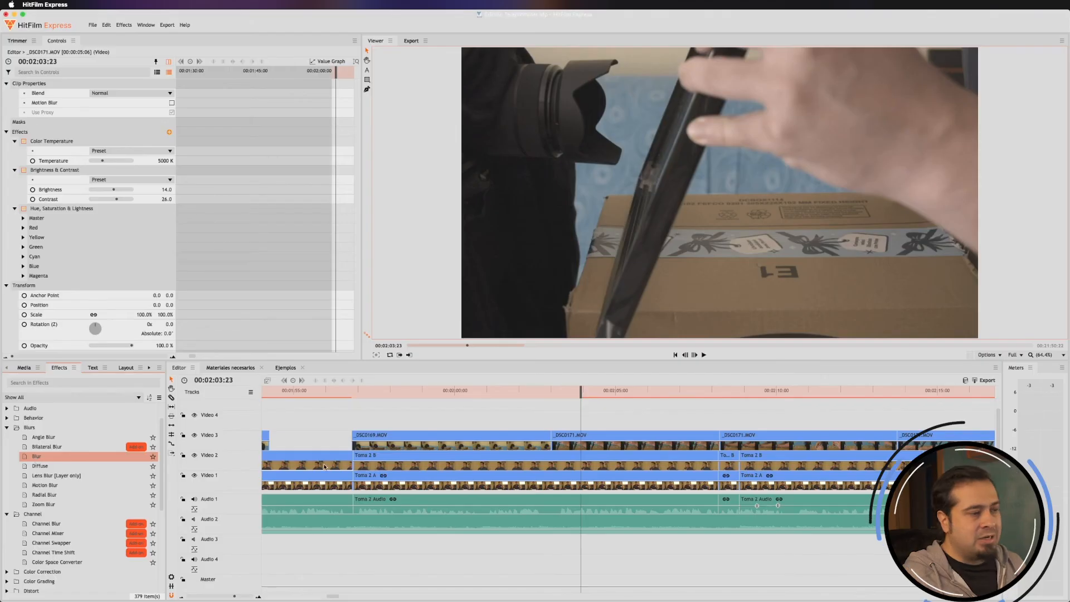
left_click_drag(324, 467, 587, 435)
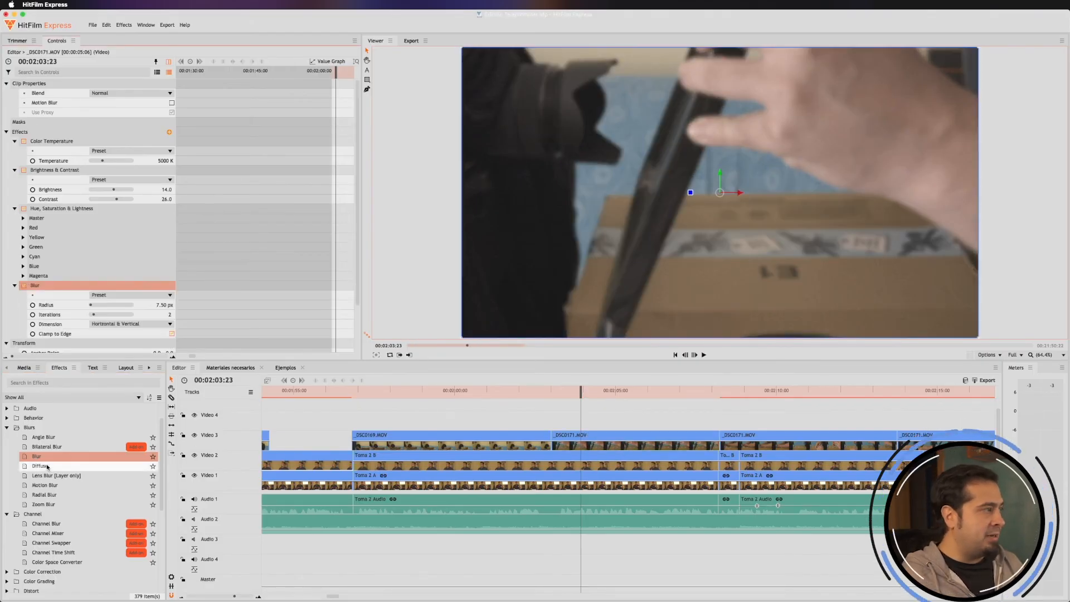
- Review the list of effects on the blurred _DSC0171.MOV clip and disable its Blur effect
left_click(632, 439)
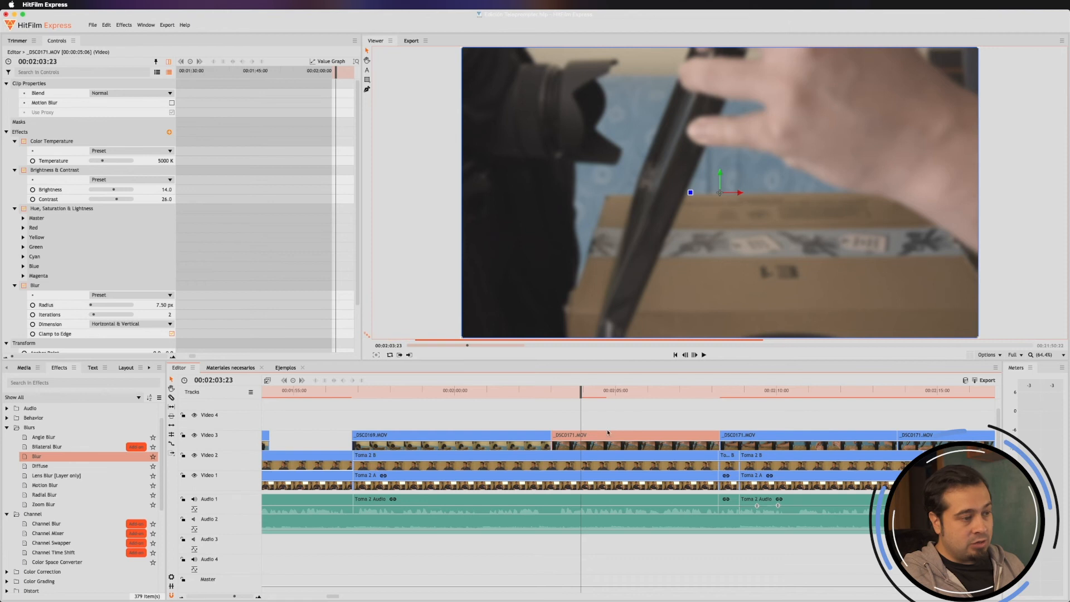
left_click(6, 132)
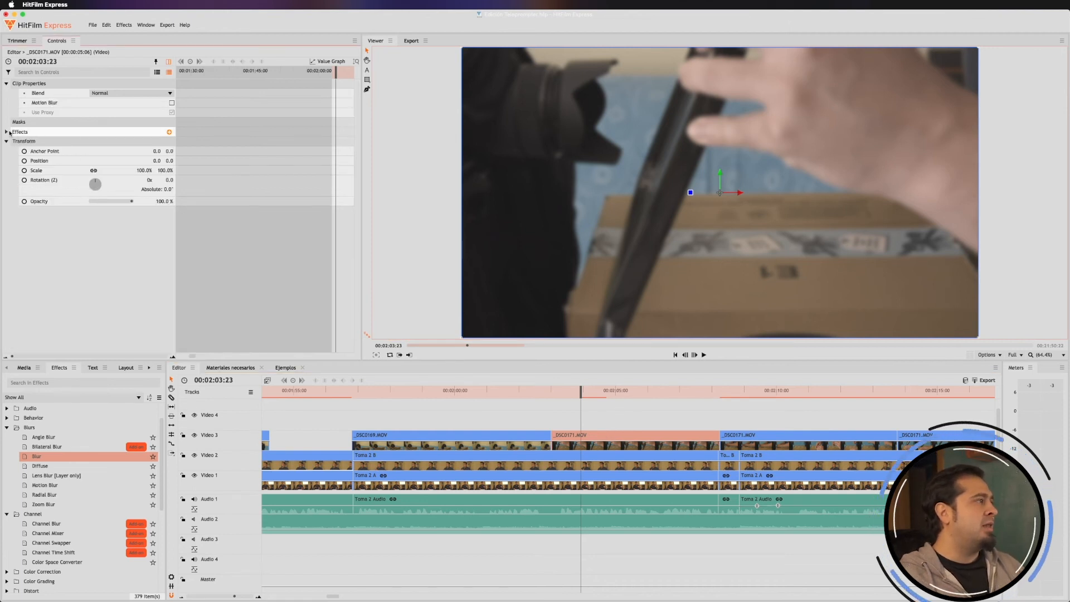
left_click(9, 132)
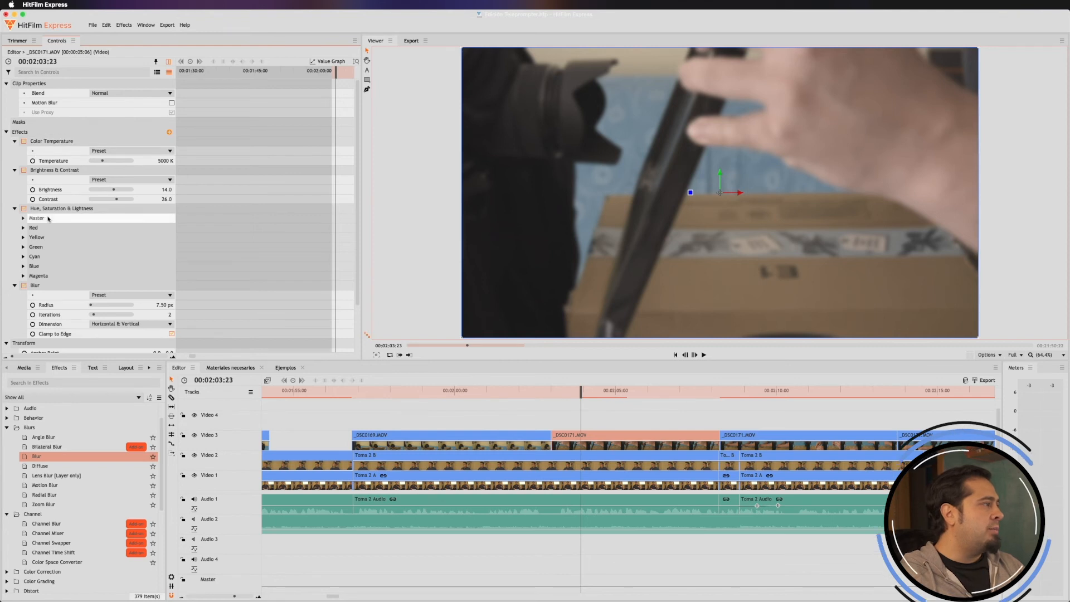
scroll(48, 219, "down", 3)
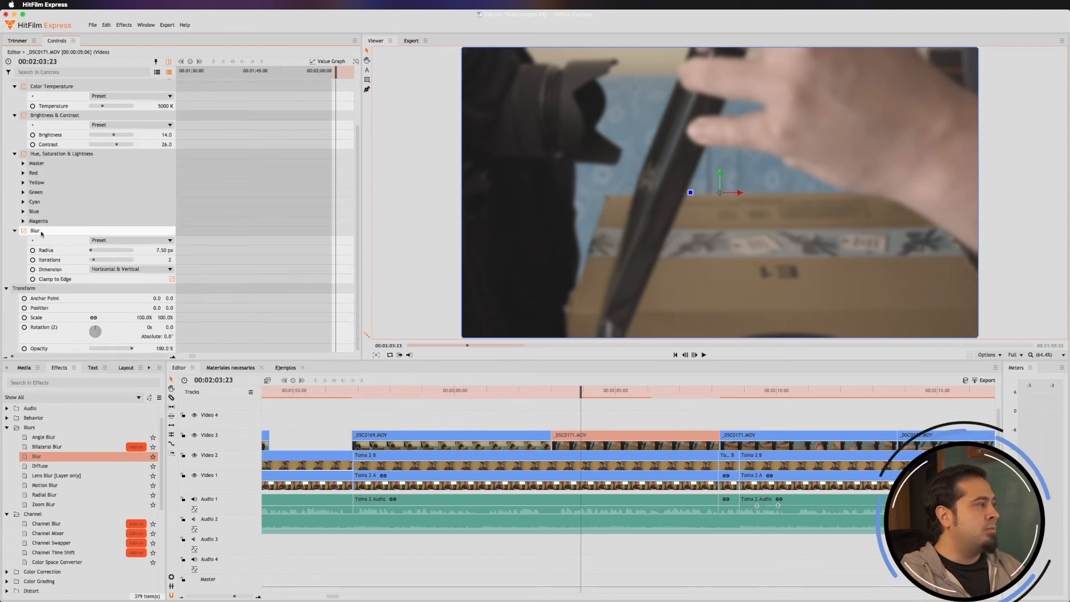
left_click(42, 233)
scroll(83, 223, "up", 2)
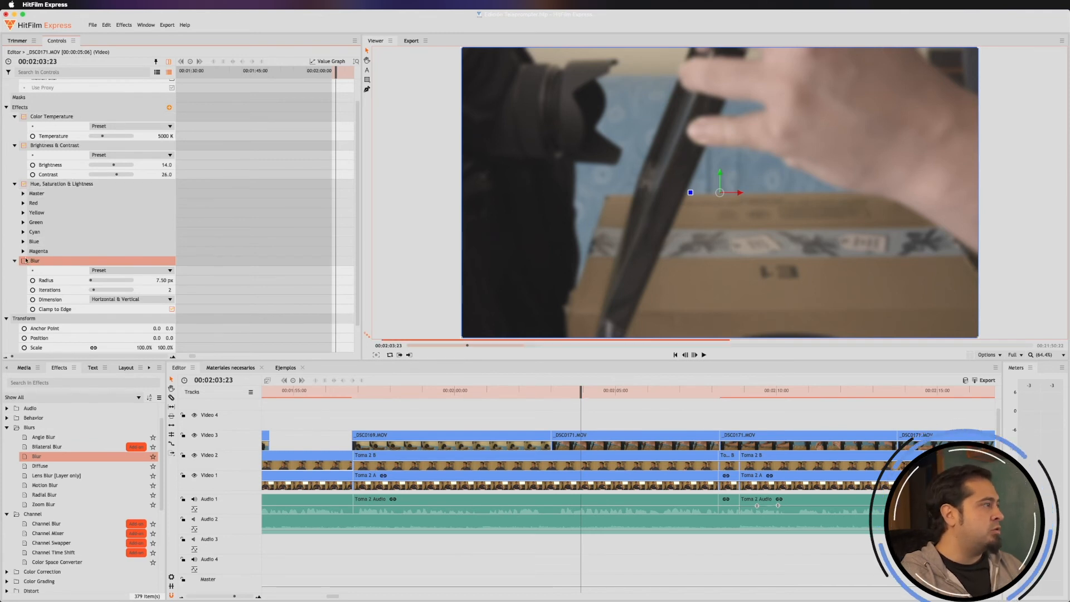
left_click(24, 260)
- Collapse the clip's Hue, Saturation & Lightness, Brightness & Contrast and Color Temperature settings
left_click(15, 184)
left_click(14, 170)
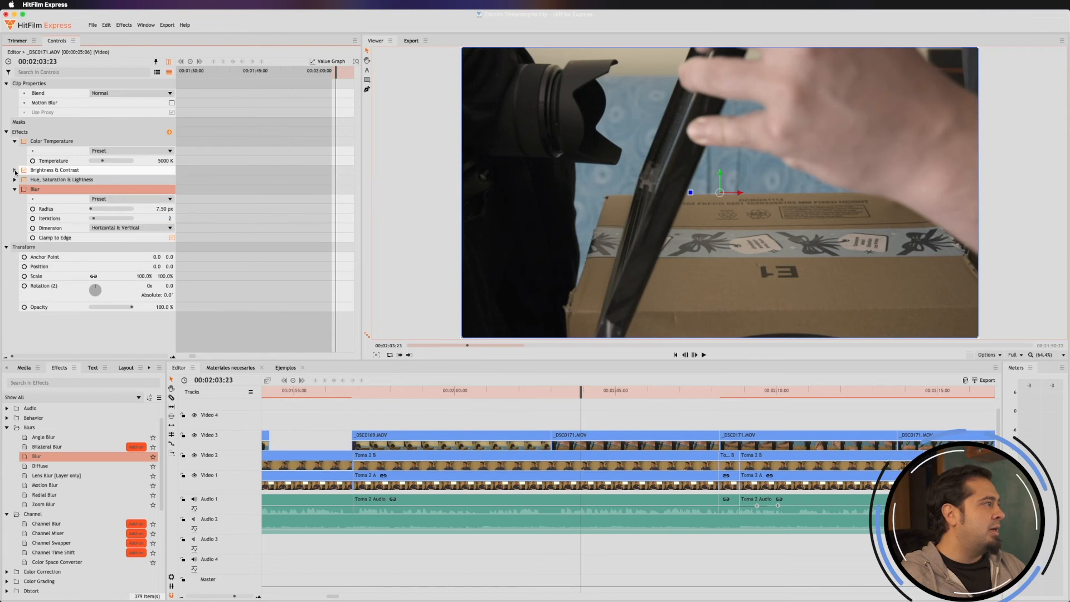
left_click(18, 144)
left_click(15, 142)
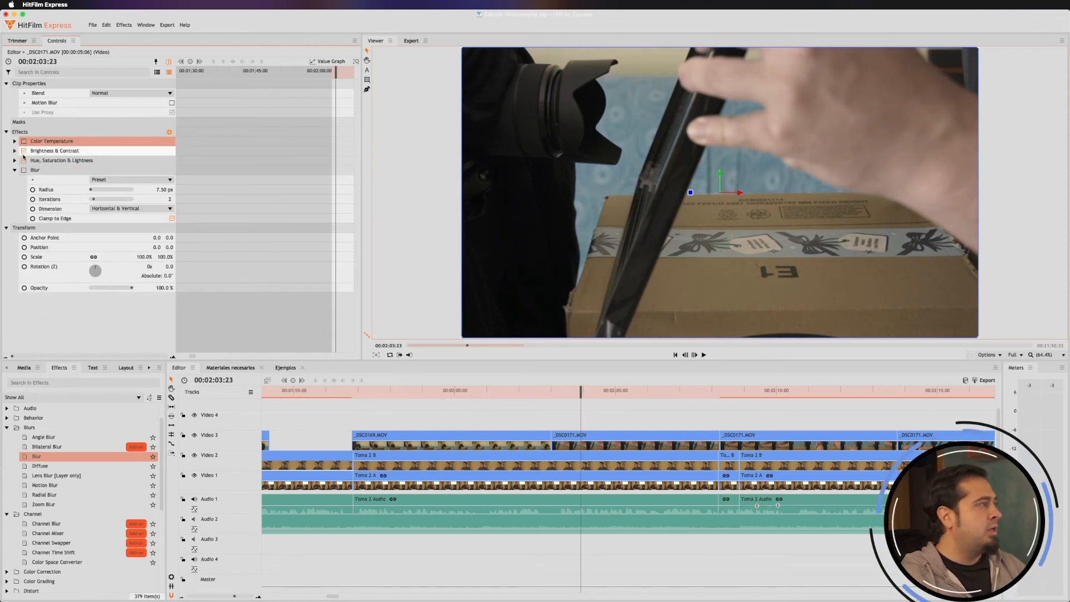
- Compare the clip with its three color effects disabled and enabled again, and move the playhead to 00:02:02:01
left_click(23, 151)
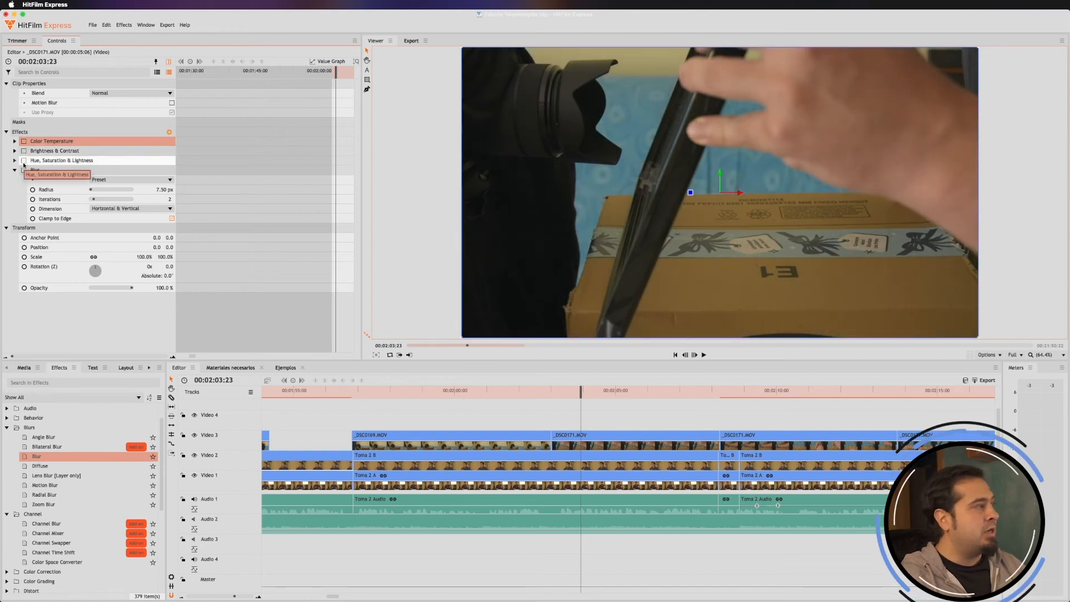
left_click(24, 141)
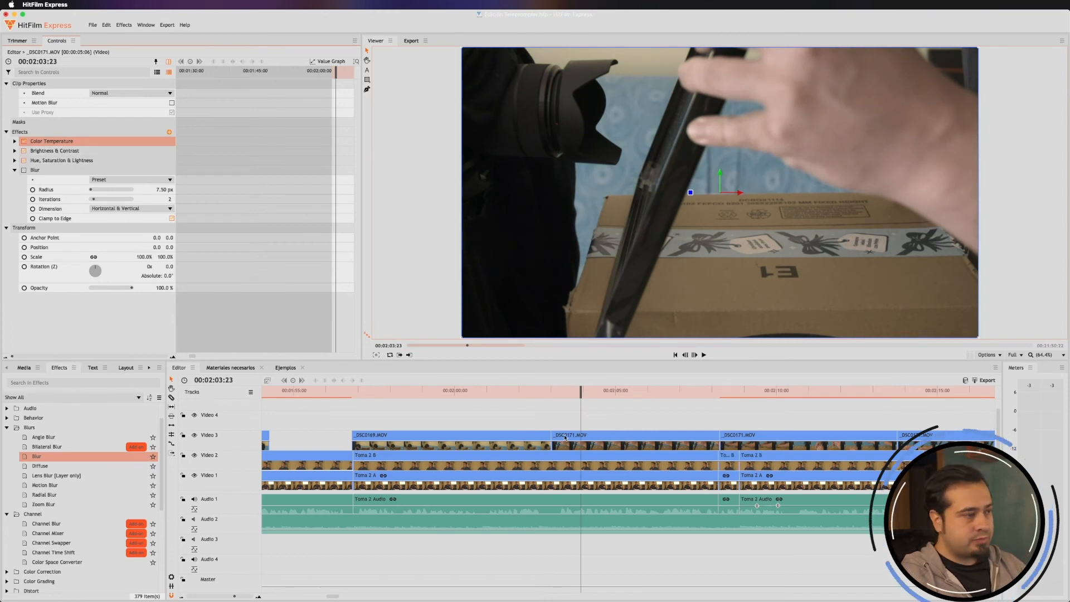
left_click(521, 392)
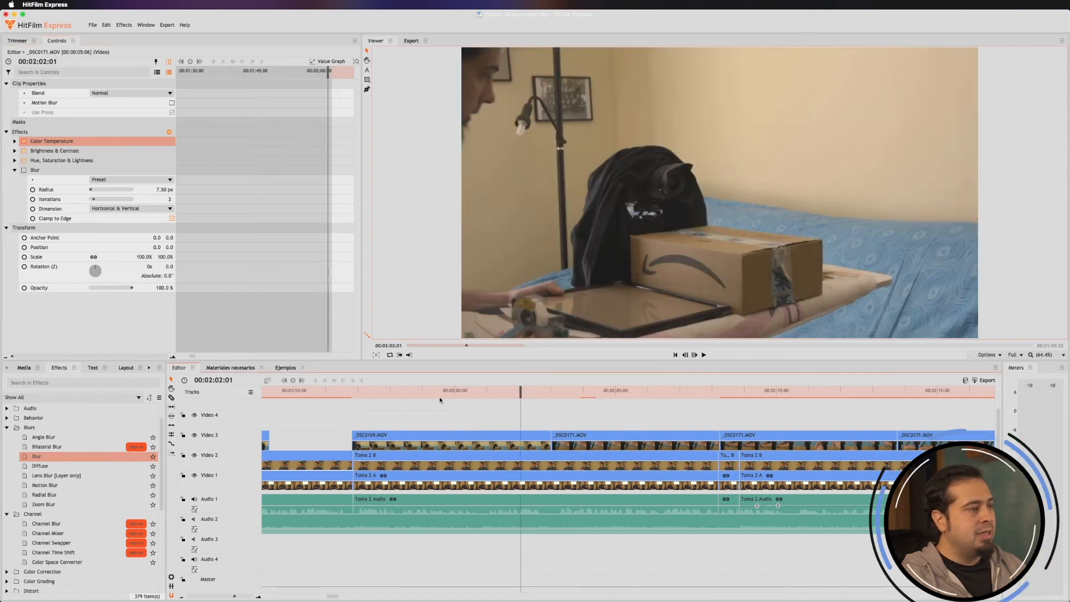